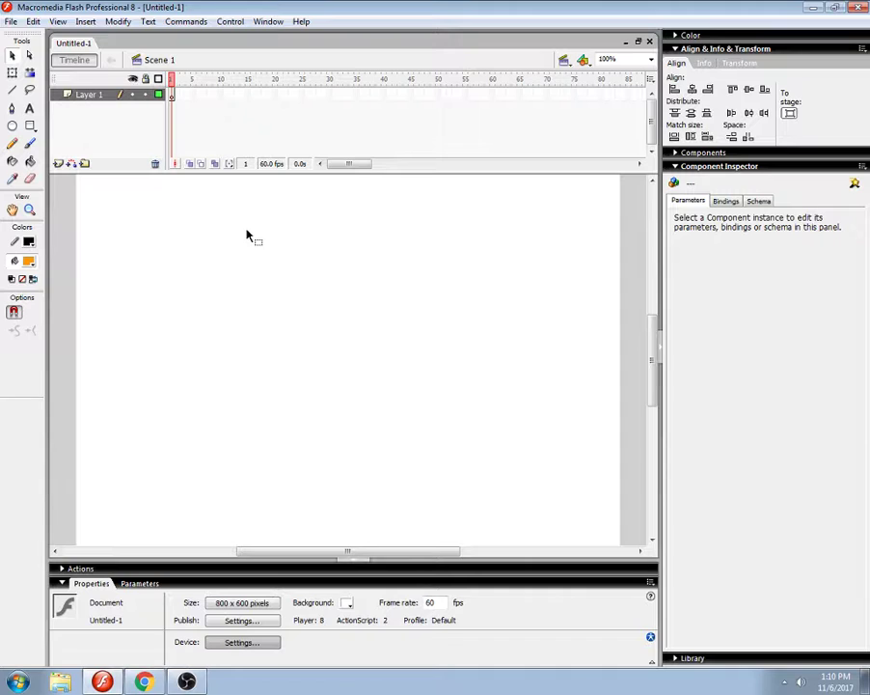
# Step: Review the document properties for stage size and frame rate, and close them without making changes
pyautogui.hotkey('ctrl', '2')
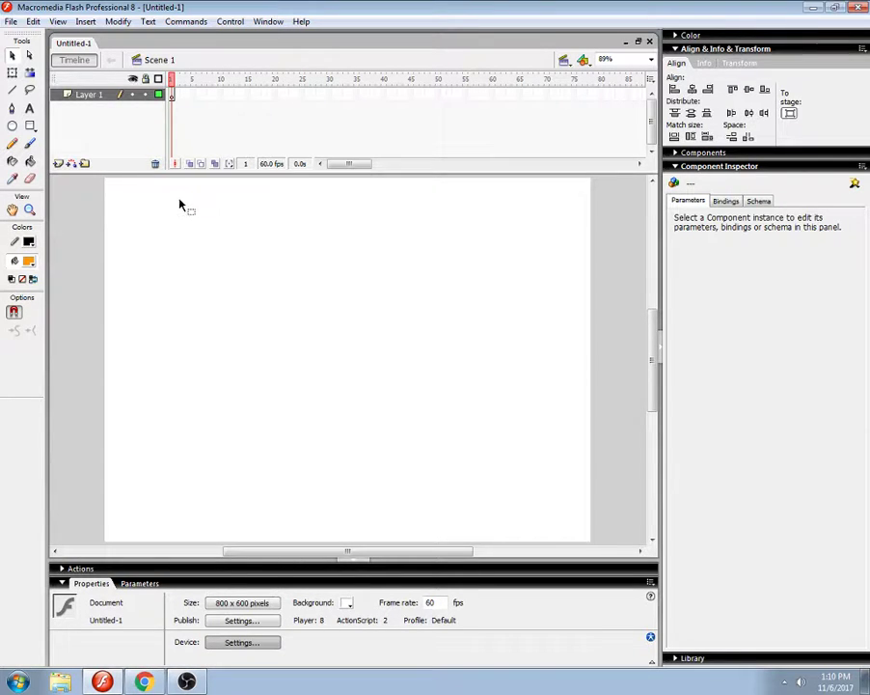
pyautogui.doubleClick(269, 164)
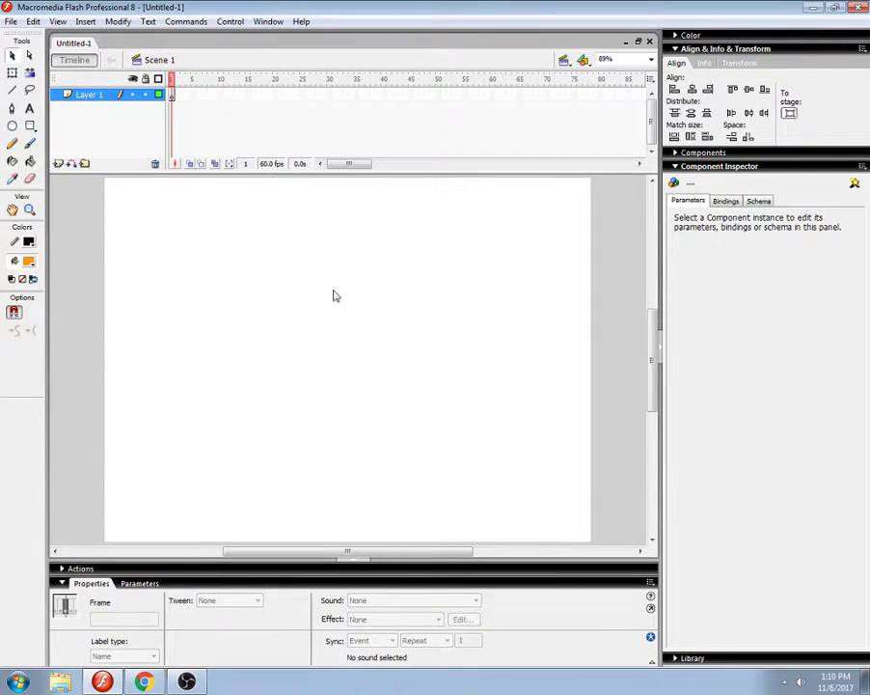
pyautogui.click(472, 434)
pyautogui.doubleClick(272, 165)
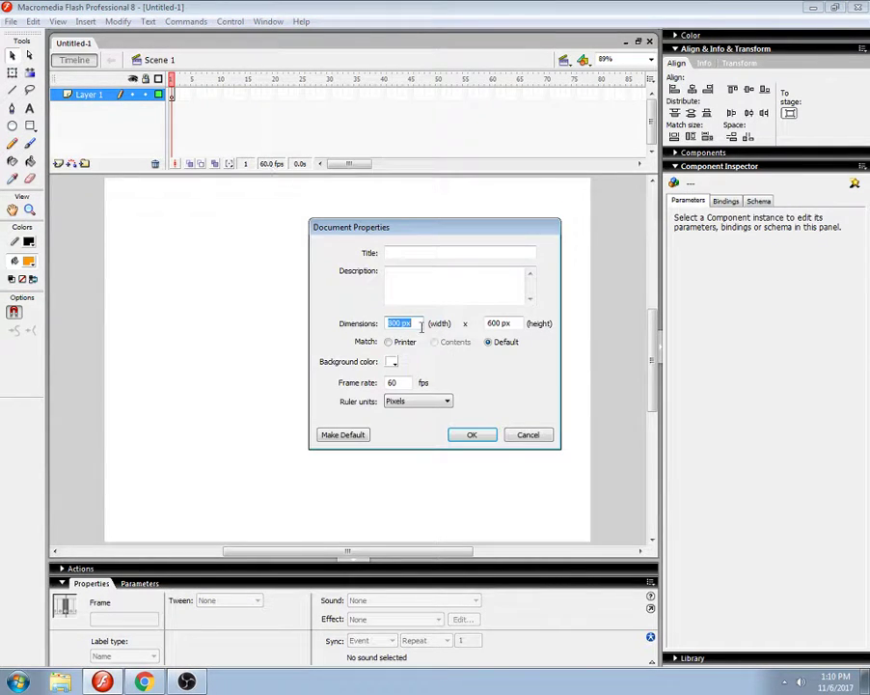
pyautogui.click(523, 436)
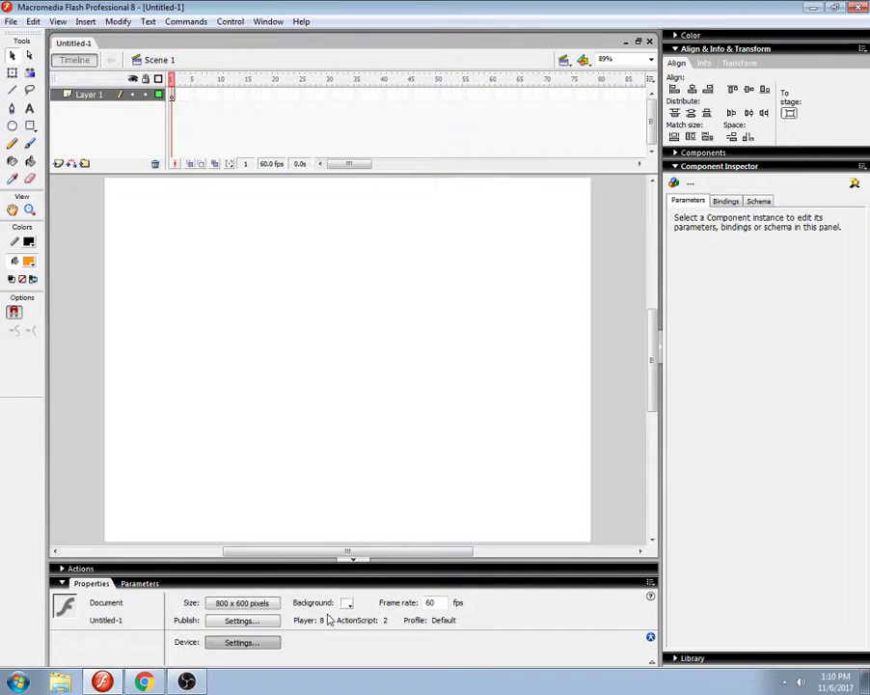
# Step: Check the document's dimensions and frame rate in its properties and accept 800 x 600 px at 60 fps
pyautogui.click(243, 604)
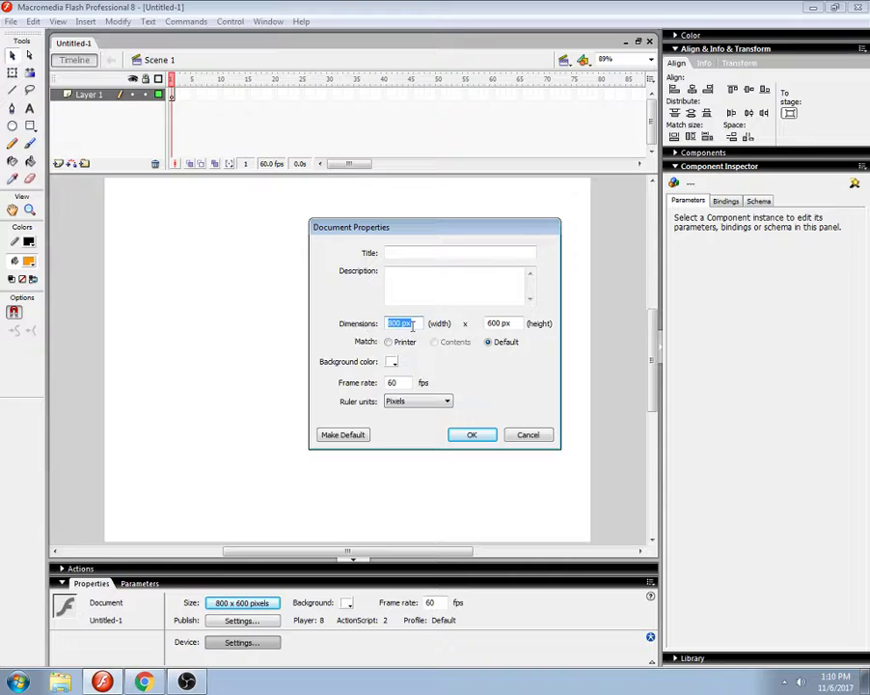
pyautogui.press('Tab')
pyautogui.doubleClick(410, 383)
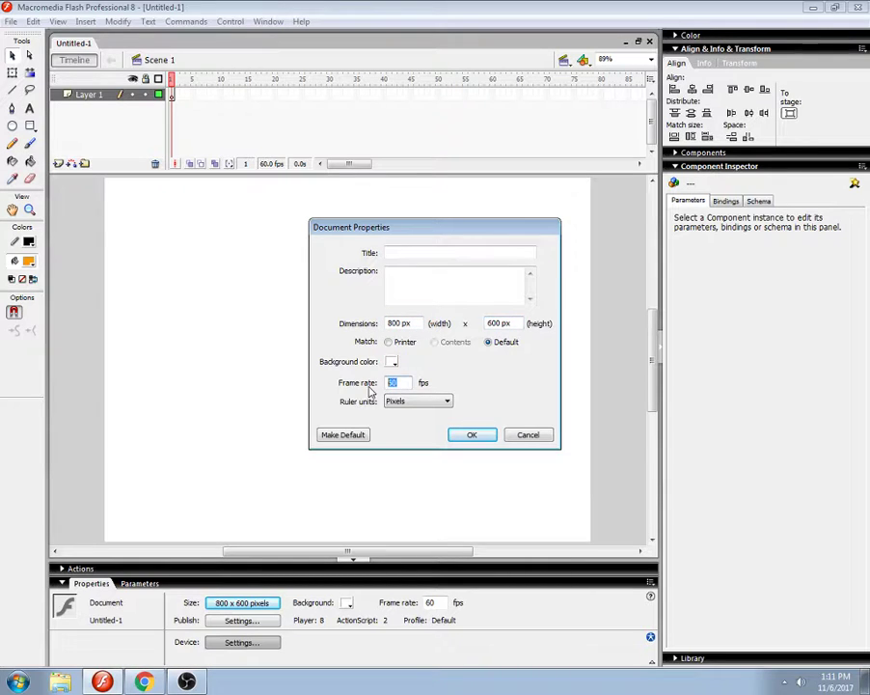
pyautogui.click(472, 435)
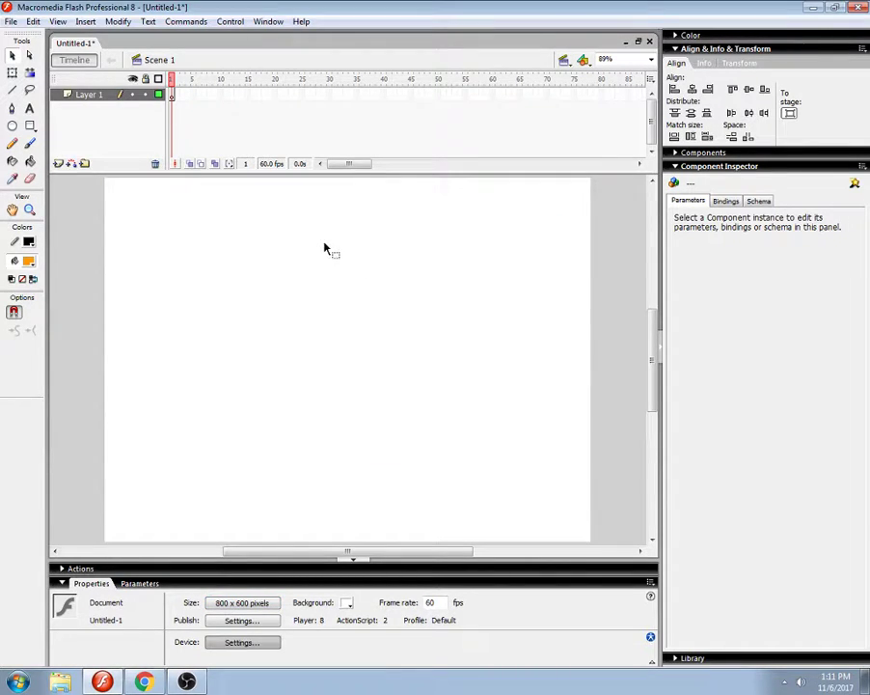
# Step: Make 800 x 600 px at 60 fps the default settings for new documents and accept the document properties
pyautogui.doubleClick(271, 163)
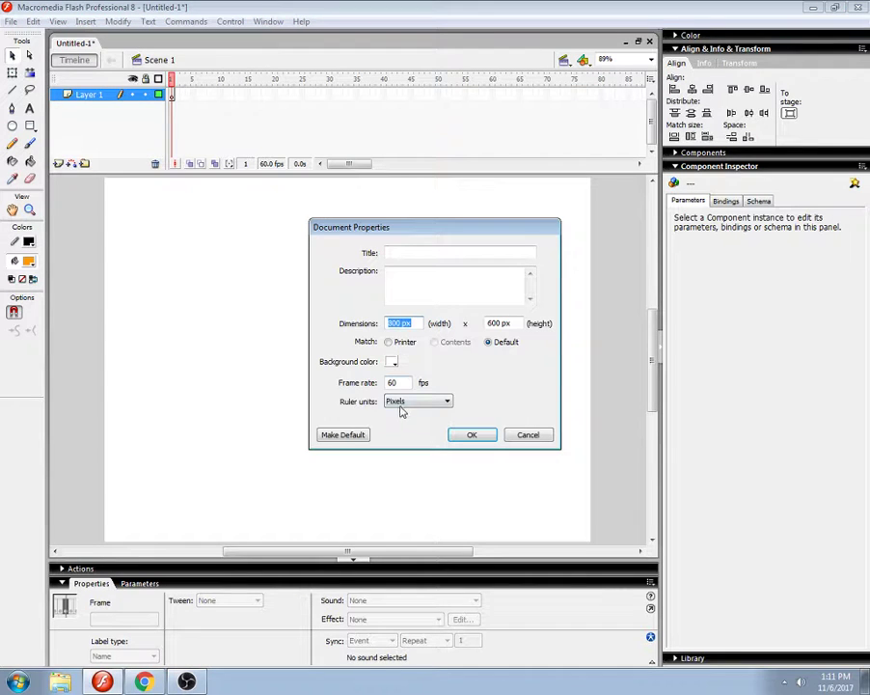
pyautogui.doubleClick(502, 322)
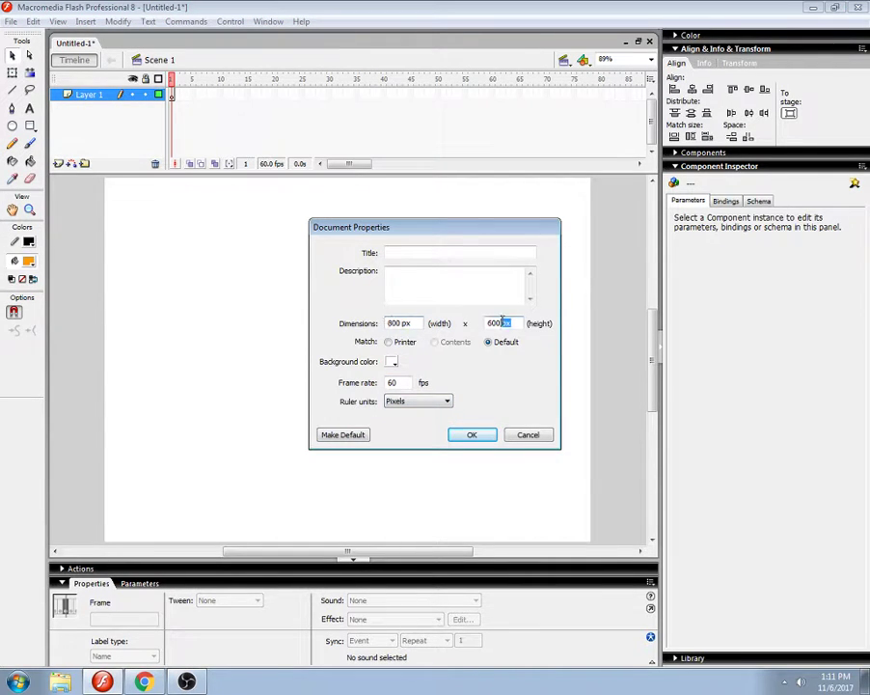
pyautogui.doubleClick(391, 384)
pyautogui.click(341, 437)
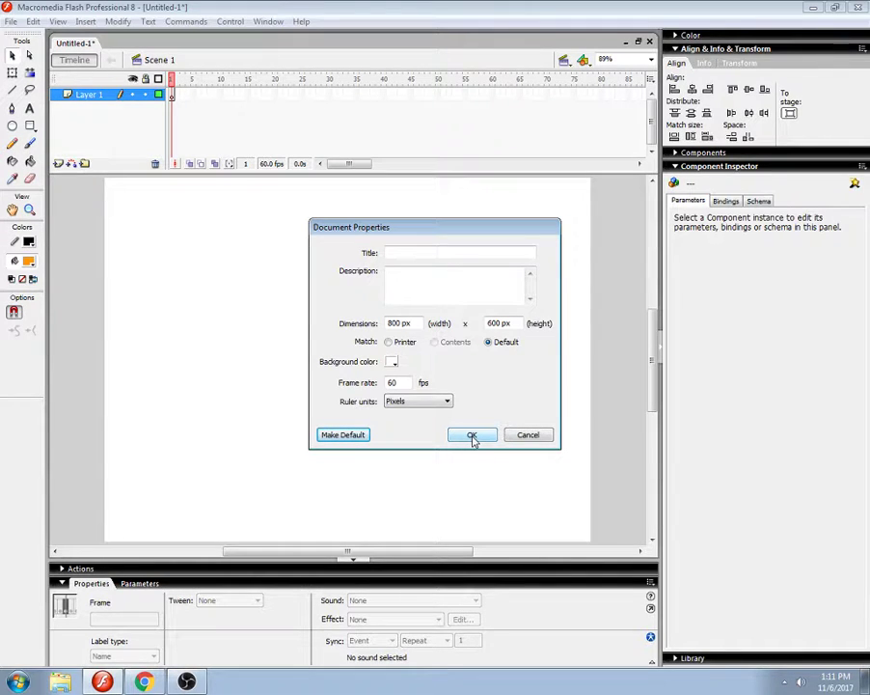
pyautogui.doubleClick(403, 323)
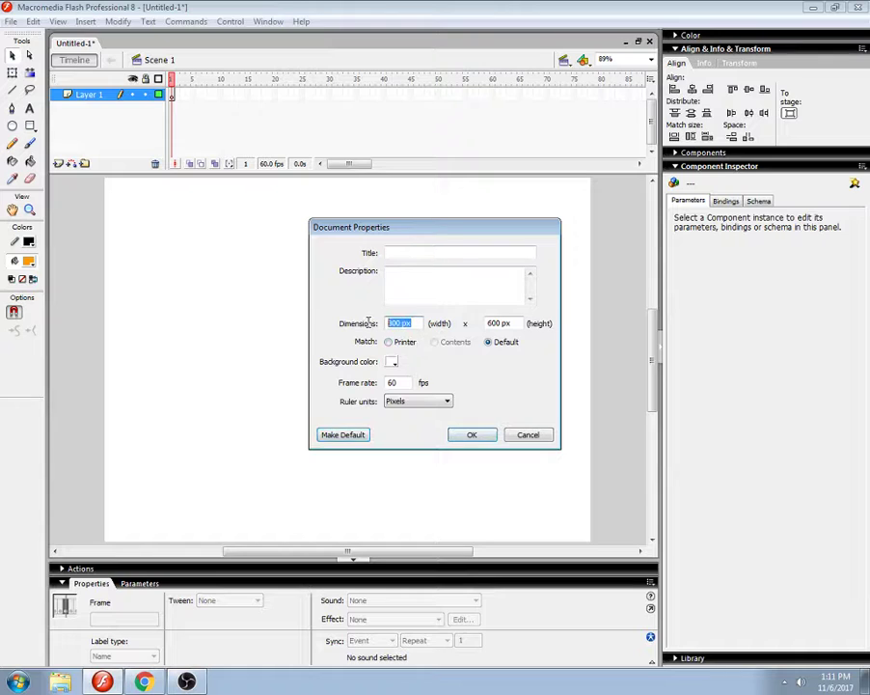
pyautogui.doubleClick(504, 323)
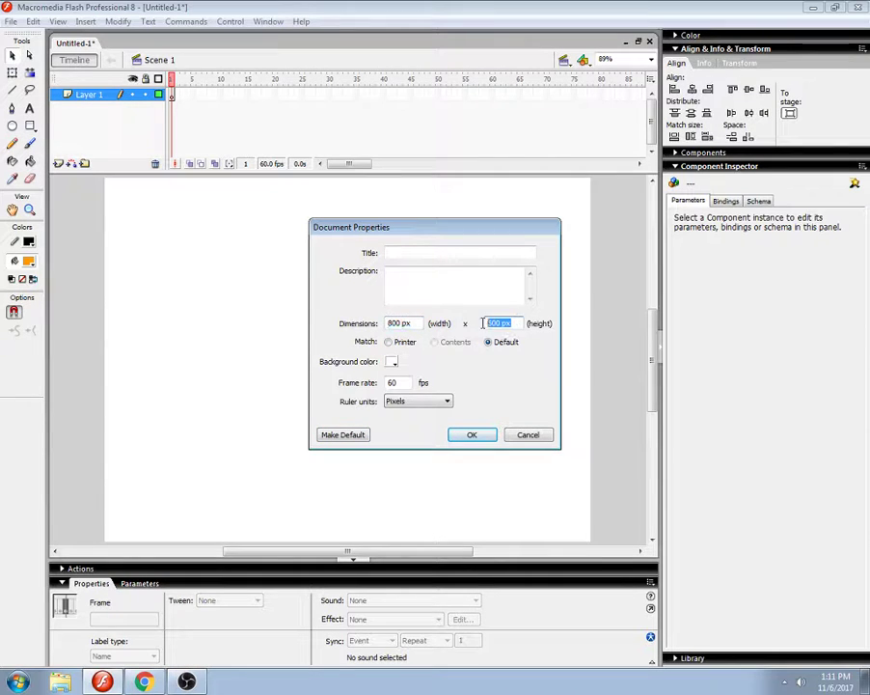
pyautogui.click(471, 435)
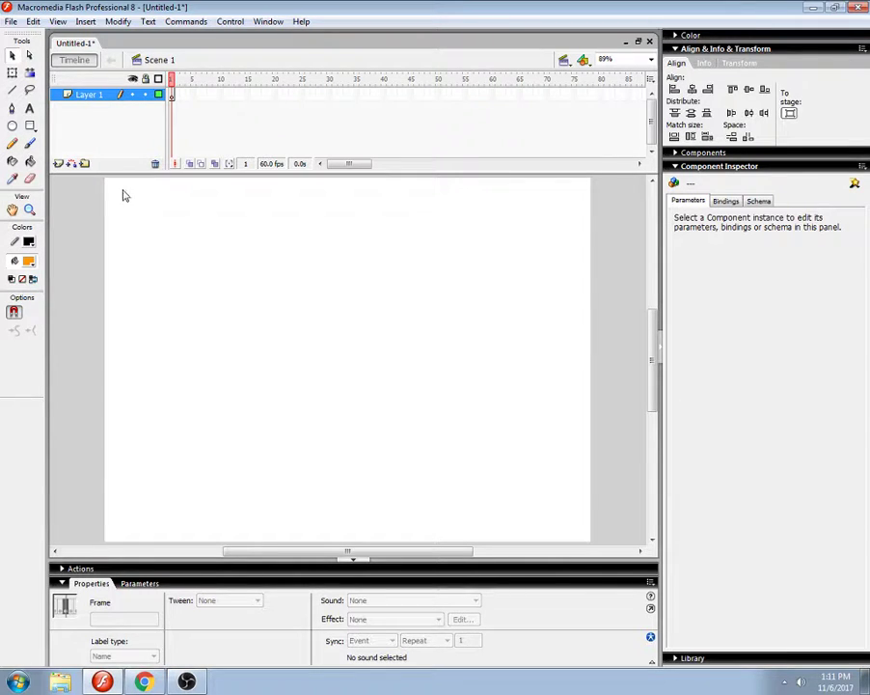
# Step: Draw an orange square with a black outline, about 42.5 px per side, near the stage's centre and select it
pyautogui.click(30, 127)
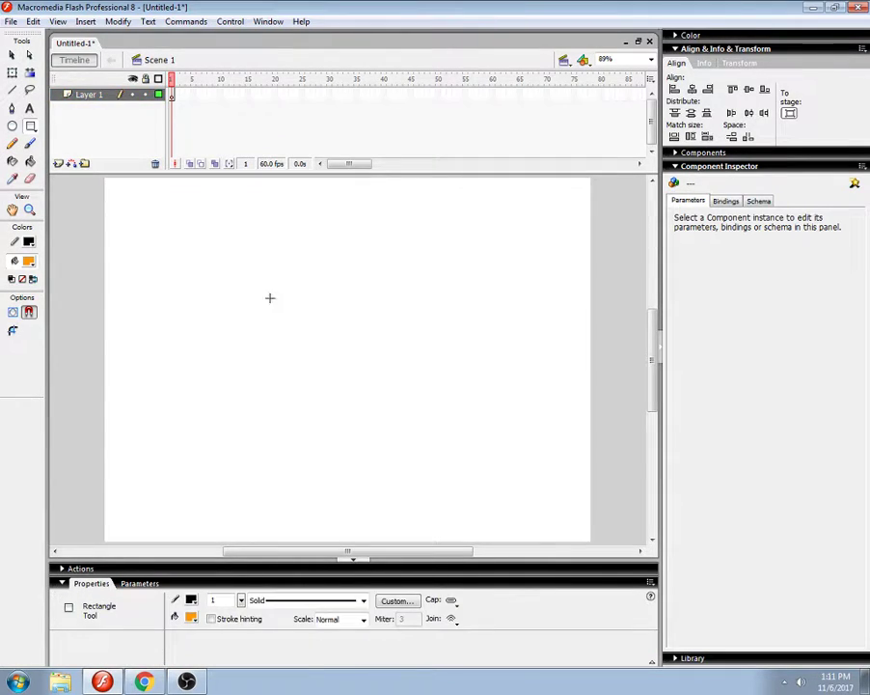
pyautogui.moveTo(270, 298); pyautogui.dragTo(296, 323)
pyautogui.click(11, 55)
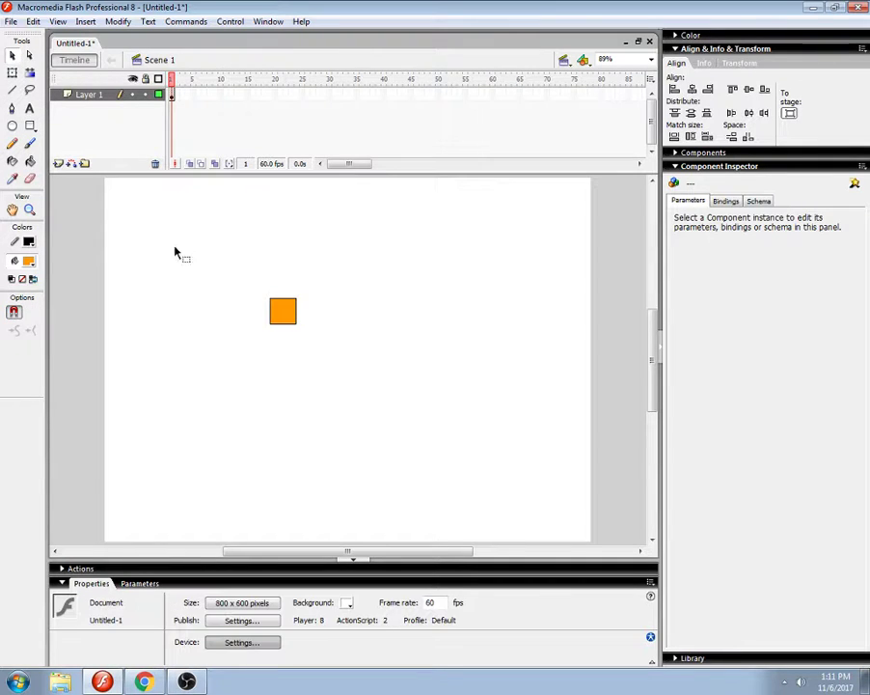
pyautogui.moveTo(202, 236); pyautogui.dragTo(326, 371)
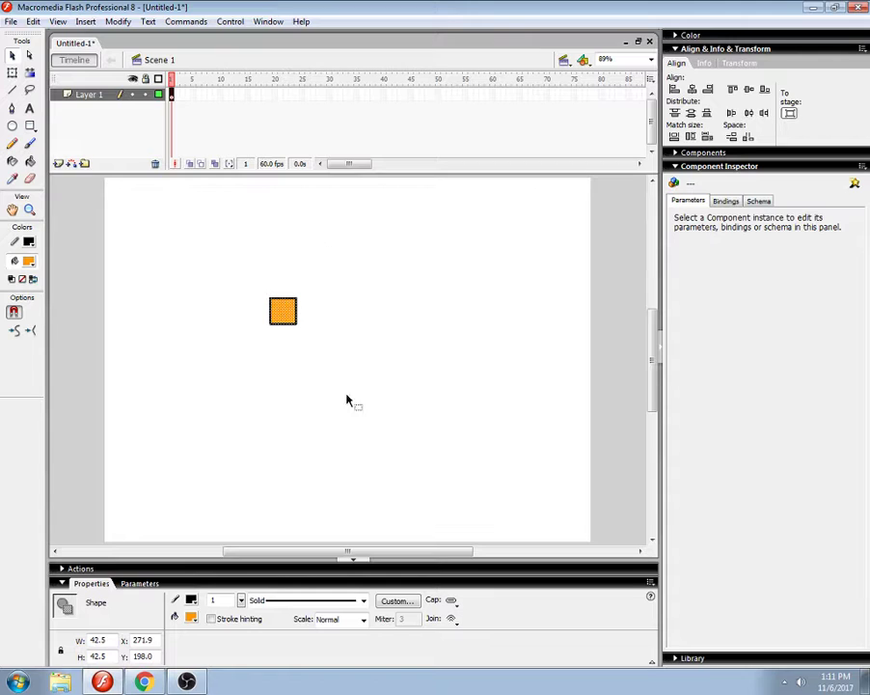
# Step: Move the orange square to the stage's left side, its right side and back to the middle, and delete it
pyautogui.moveTo(286, 315); pyautogui.dragTo(148, 361)
pyautogui.moveTo(147, 361); pyautogui.dragTo(558, 358)
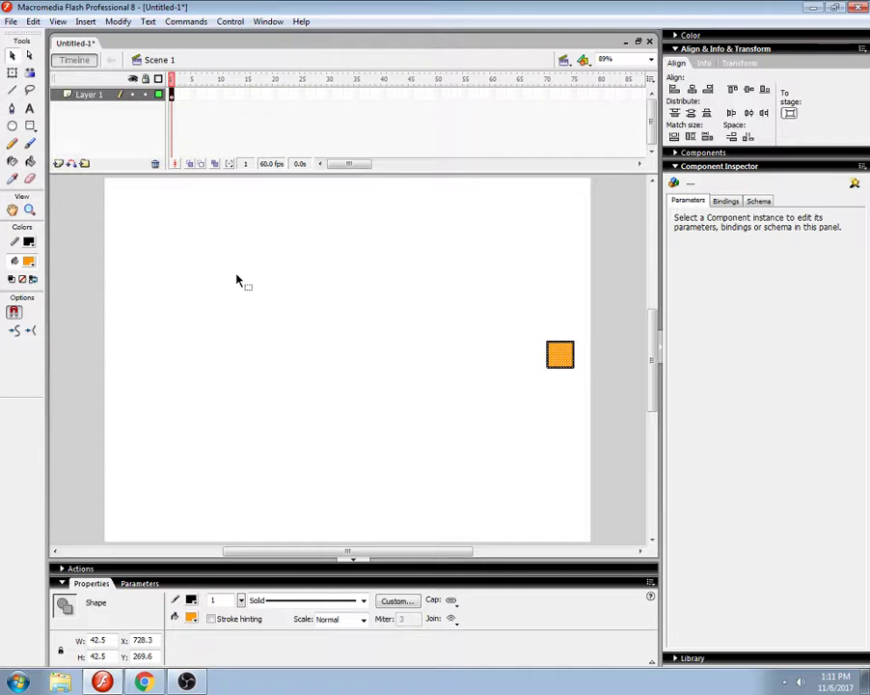
pyautogui.moveTo(555, 358); pyautogui.dragTo(337, 363)
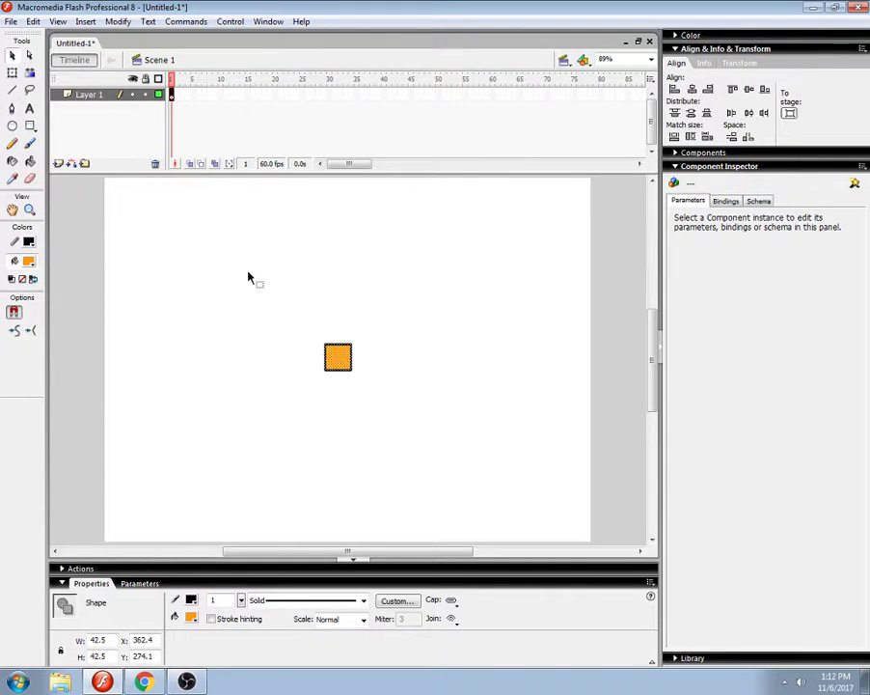
pyautogui.moveTo(339, 358)
pyautogui.mouseDown()
pyautogui.moveTo(560, 359)
pyautogui.moveTo(175, 283)
pyautogui.moveTo(499, 359)
pyautogui.moveTo(481, 342)
pyautogui.moveTo(209, 430)
pyautogui.moveTo(470, 405)
pyautogui.moveTo(346, 375)
pyautogui.moveTo(339, 360)
pyautogui.mouseUp()
pyautogui.press('Delete')
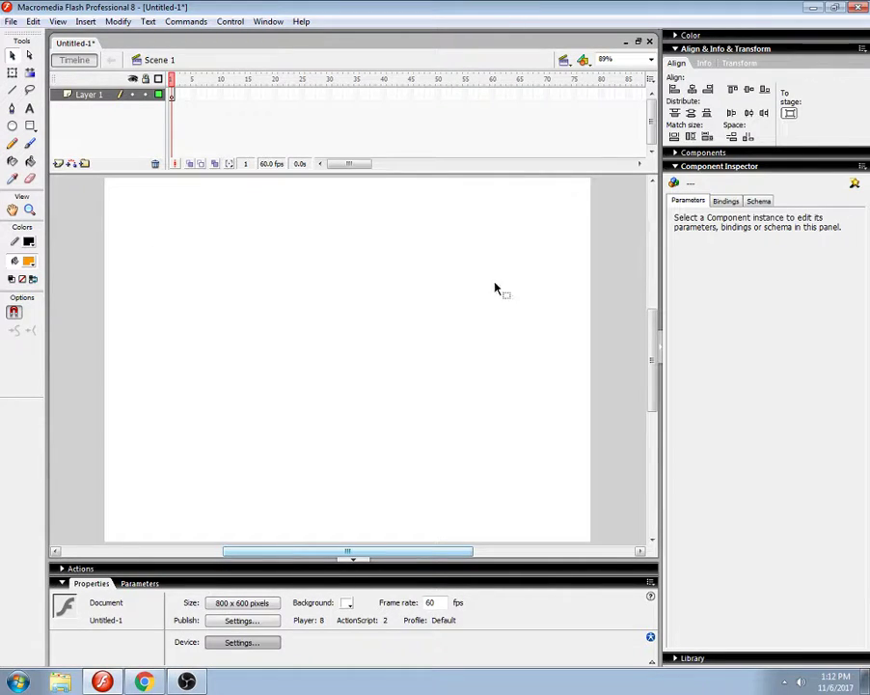
# Step: Draw a rectangle of about 795 x 593 px covering the whole stage and delete its orange fill
pyautogui.click(30, 126)
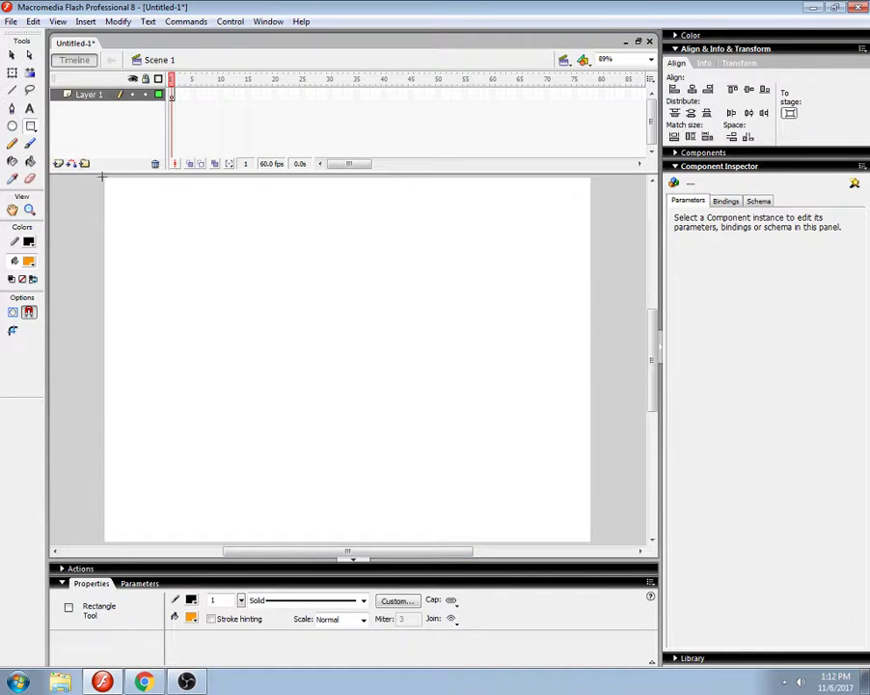
pyautogui.moveTo(106, 179); pyautogui.dragTo(590, 540)
pyautogui.click(12, 55)
pyautogui.click(145, 256)
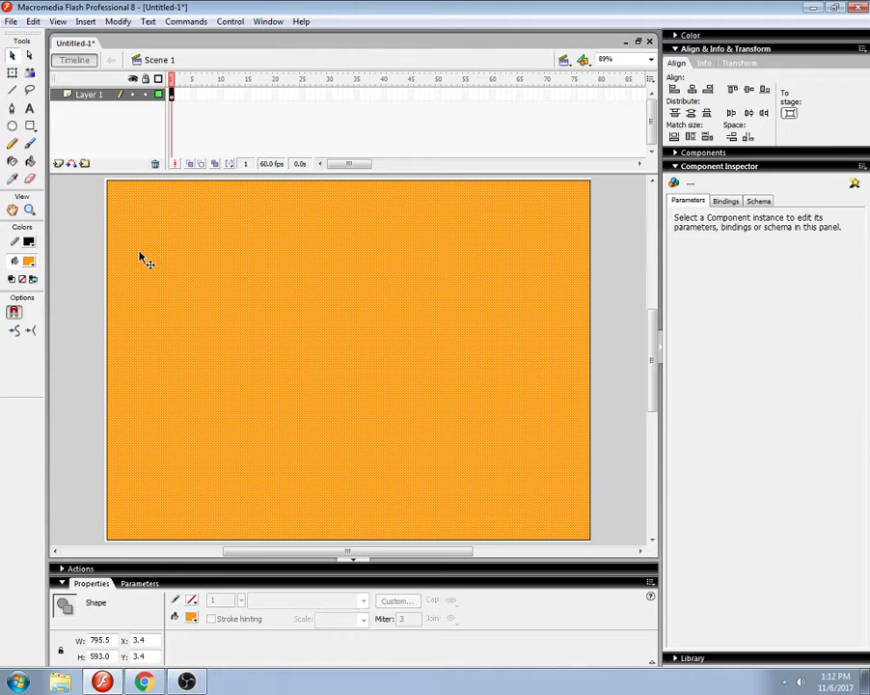
pyautogui.press('Delete')
# Step: Set the stroke thickness of the whole rectangle outline to 10
pyautogui.doubleClick(107, 246)
pyautogui.moveTo(230, 600); pyautogui.dragTo(186, 605)
pyautogui.write('10')
pyautogui.press('Return')
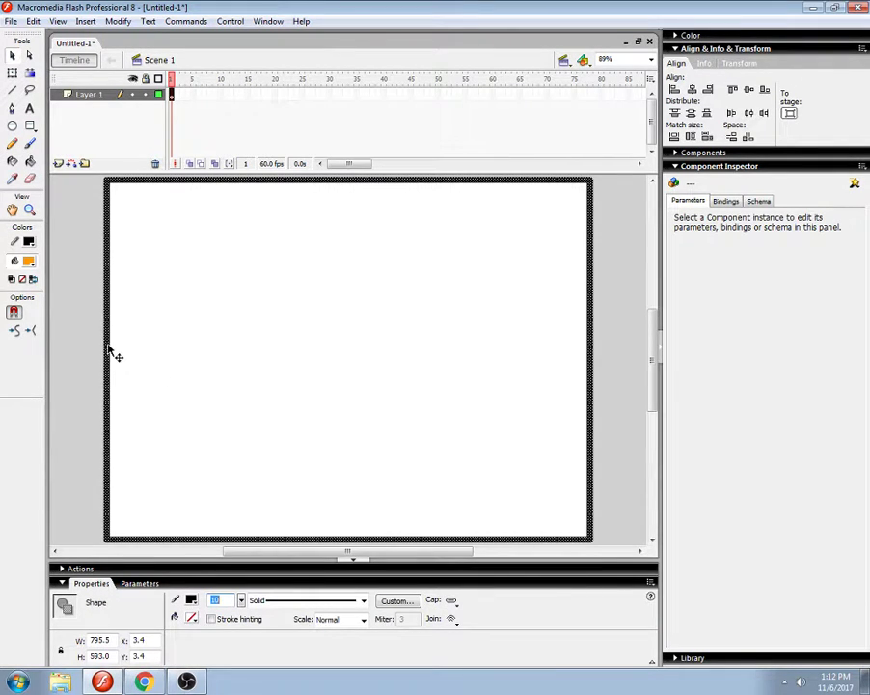
# Step: Place a copy of the room outline against its right edge and delete the middle of the shared wall
pyautogui.moveTo(108, 354)
pyautogui.mouseDown()
pyautogui.moveTo(567, 345)
pyautogui.moveTo(591, 348)
pyautogui.moveTo(628, 404)
pyautogui.mouseUp()
pyautogui.press('Delete')
# Step: Place a copy of both connected rooms at their right edge and cut an opening in the new shared wall
pyautogui.moveTo(343, 552); pyautogui.dragTo(570, 552)
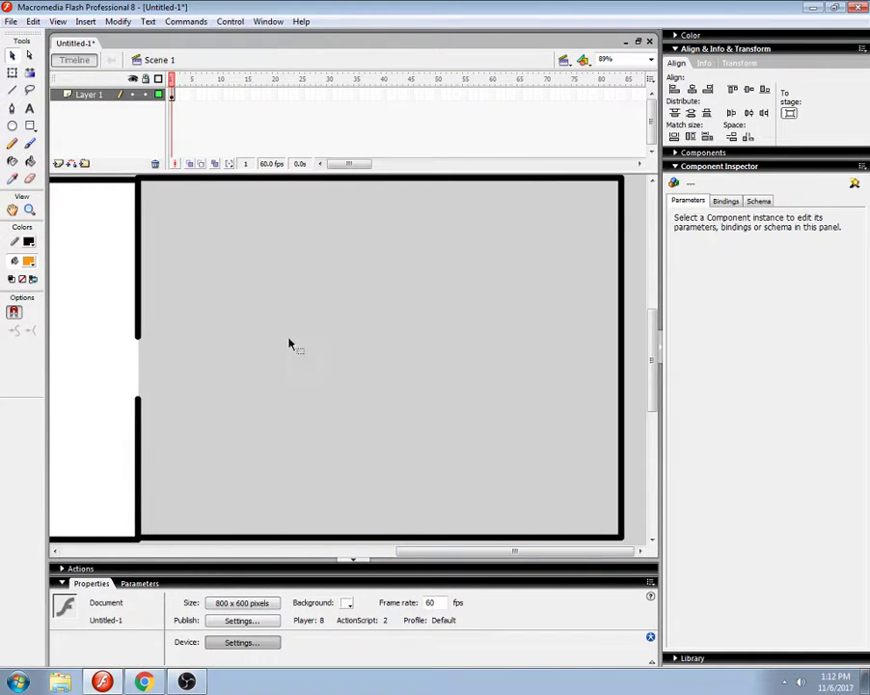
pyautogui.doubleClick(143, 301)
pyautogui.moveTo(145, 303)
pyautogui.mouseDown()
pyautogui.moveTo(600, 307)
pyautogui.moveTo(652, 293)
pyautogui.moveTo(641, 339)
pyautogui.mouseUp()
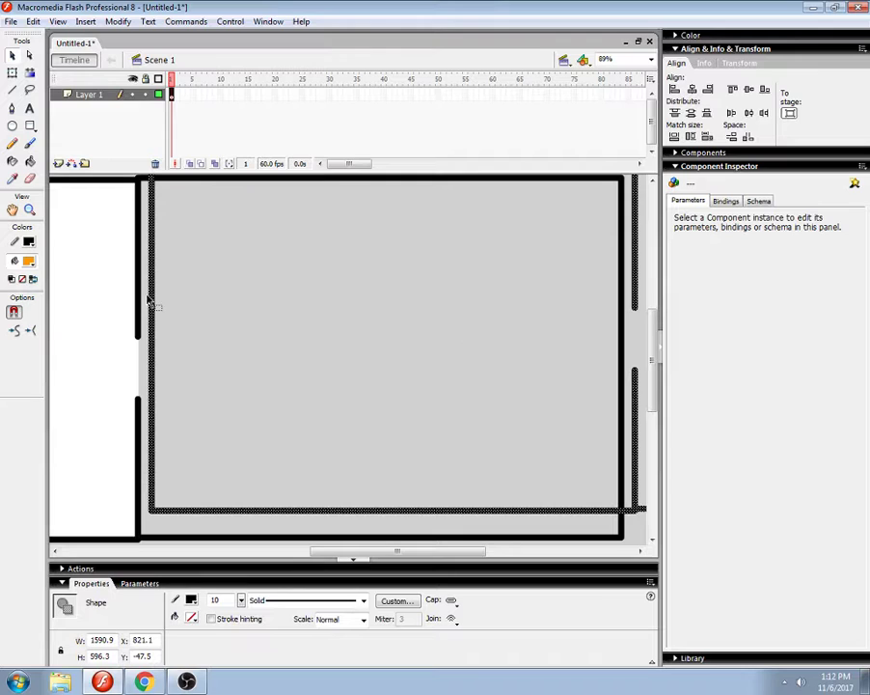
pyautogui.moveTo(152, 300)
pyautogui.mouseDown()
pyautogui.moveTo(190, 313)
pyautogui.moveTo(539, 351)
pyautogui.moveTo(625, 334)
pyautogui.mouseUp()
pyautogui.moveTo(544, 320); pyautogui.dragTo(644, 359)
pyautogui.press('Delete')
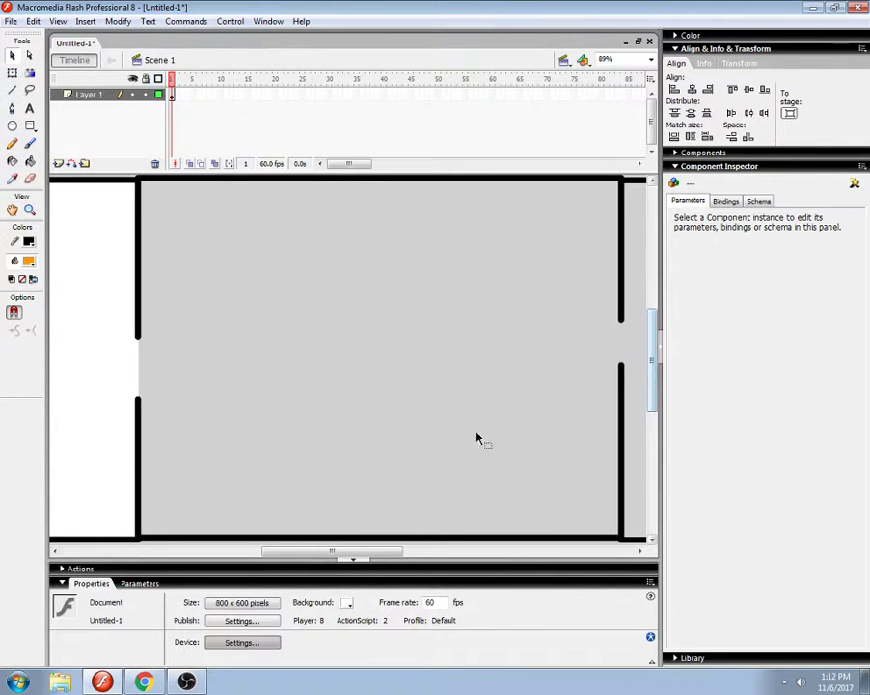
# Step: Select all the connected room outlines and delete them, leaving the stage empty
pyautogui.moveTo(350, 555); pyautogui.dragTo(581, 548)
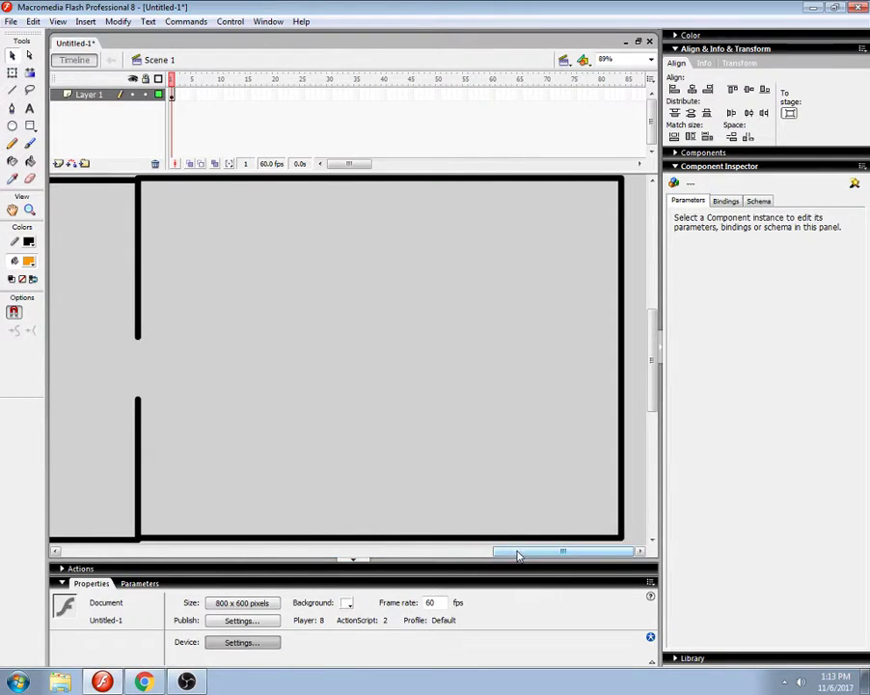
pyautogui.moveTo(513, 550)
pyautogui.mouseDown()
pyautogui.moveTo(424, 565)
pyautogui.moveTo(184, 570)
pyautogui.moveTo(531, 579)
pyautogui.mouseUp()
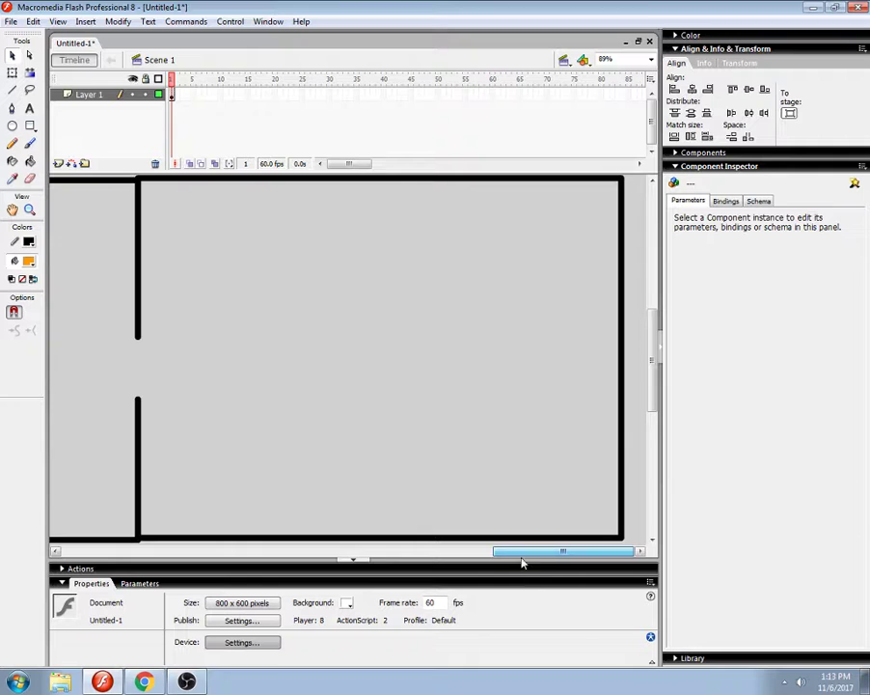
pyautogui.moveTo(519, 556)
pyautogui.mouseDown()
pyautogui.moveTo(276, 563)
pyautogui.moveTo(522, 563)
pyautogui.mouseUp()
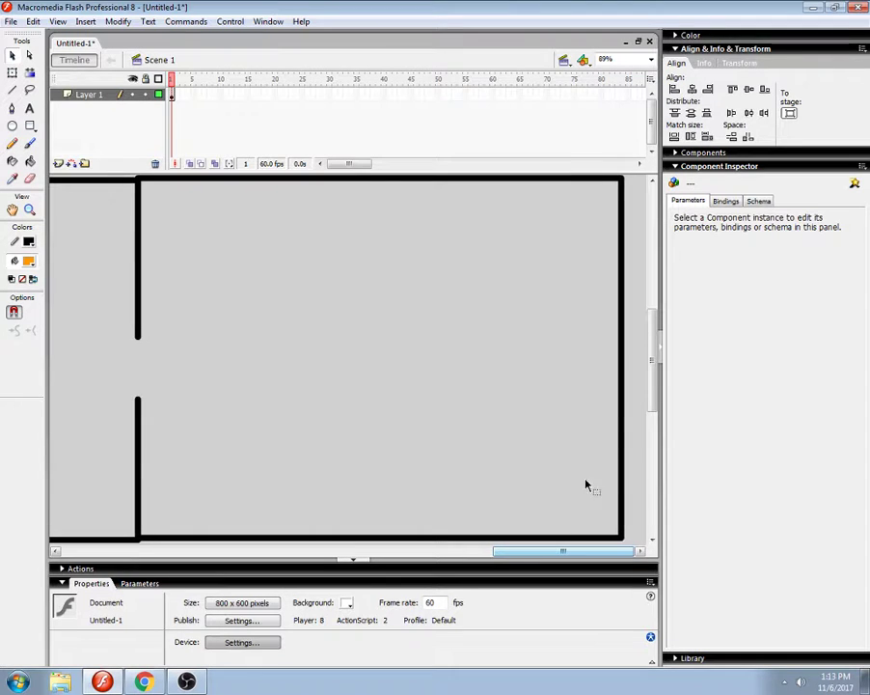
pyautogui.doubleClick(622, 380)
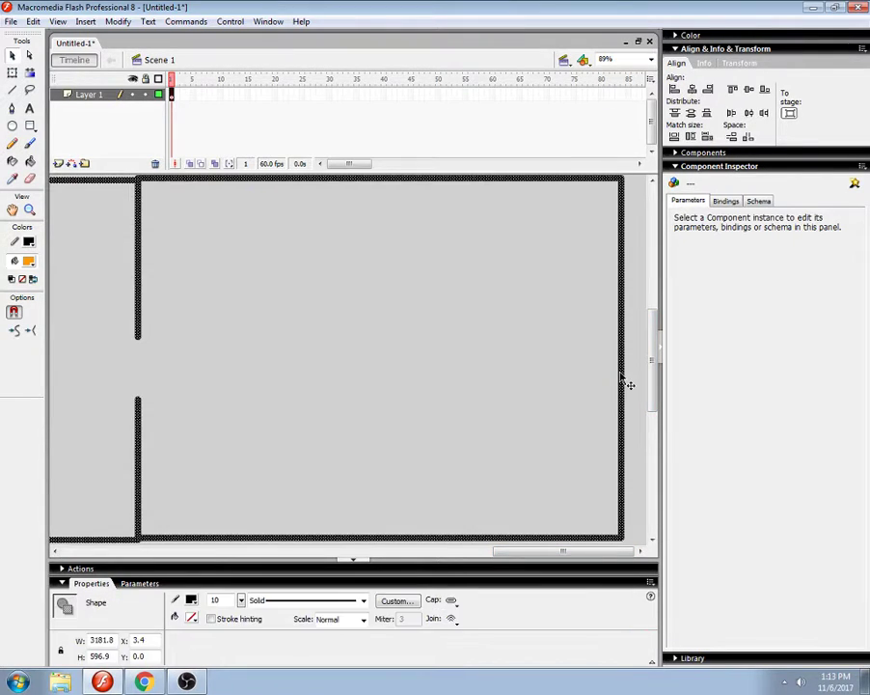
pyautogui.press('Delete')
pyautogui.hotkey('ctrl', '2')
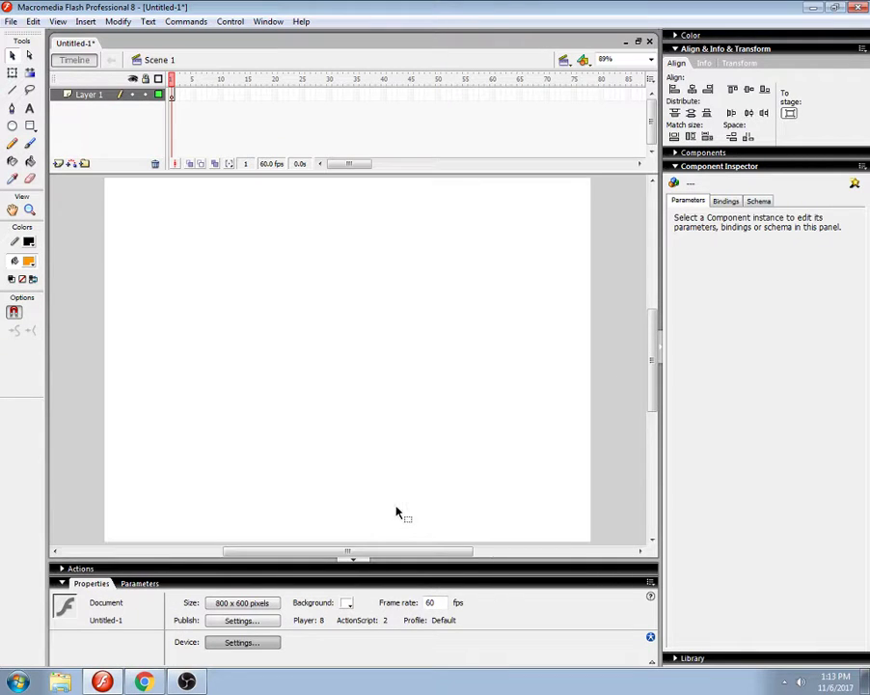
# Step: Show the grid on the stage
pyautogui.click(56, 21)
pyautogui.moveTo(71, 162)
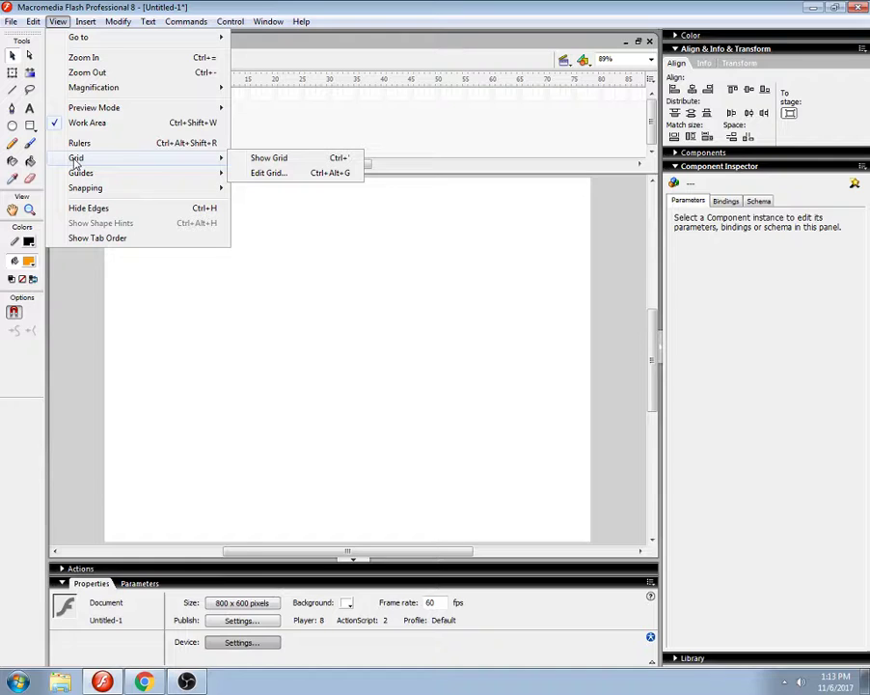
pyautogui.click(256, 160)
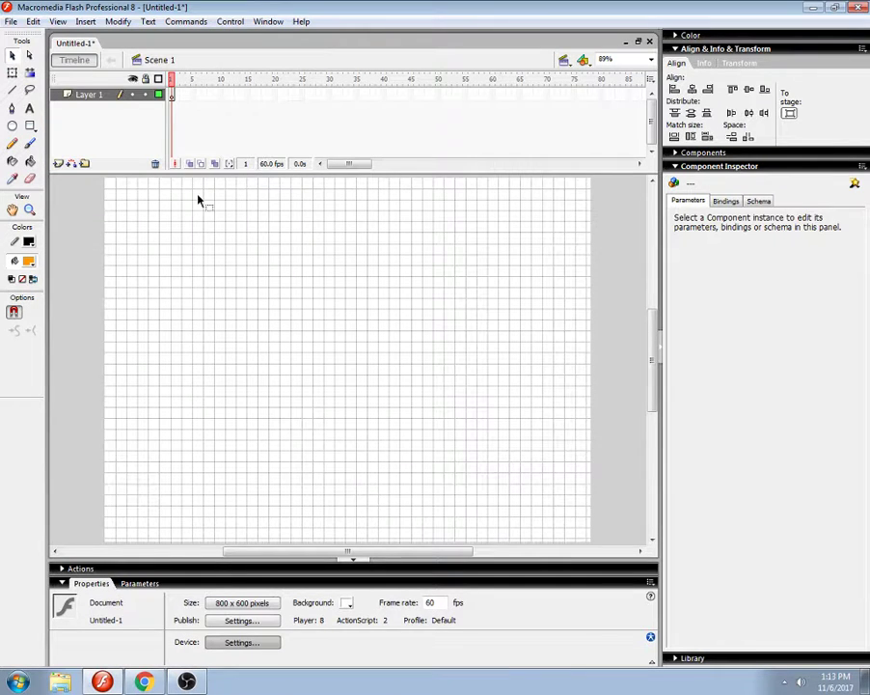
# Step: Set the grid spacing to 80 px horizontally and 60 px vertically
pyautogui.click(58, 21)
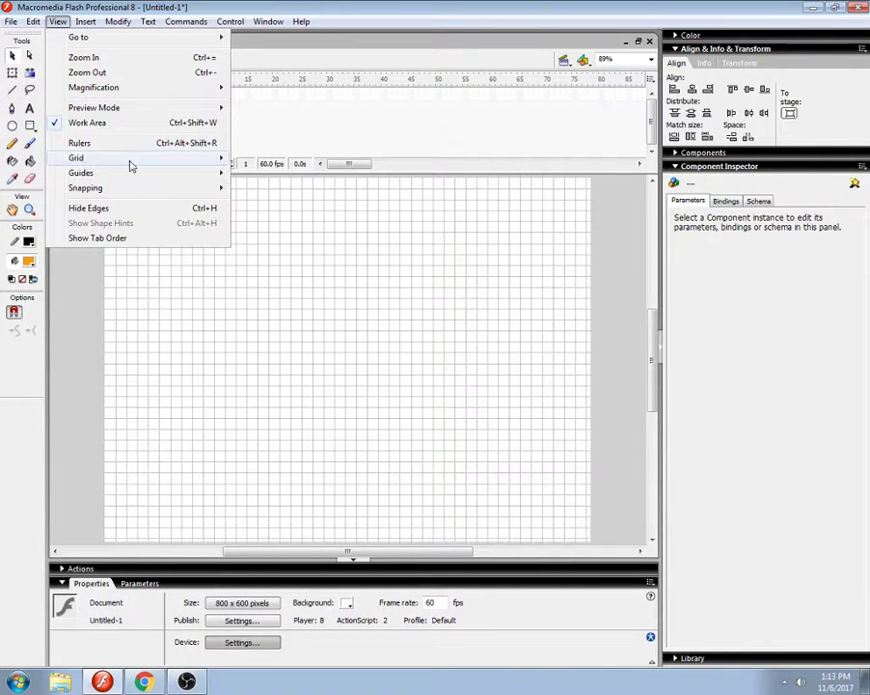
pyautogui.moveTo(130, 162)
pyautogui.click(253, 172)
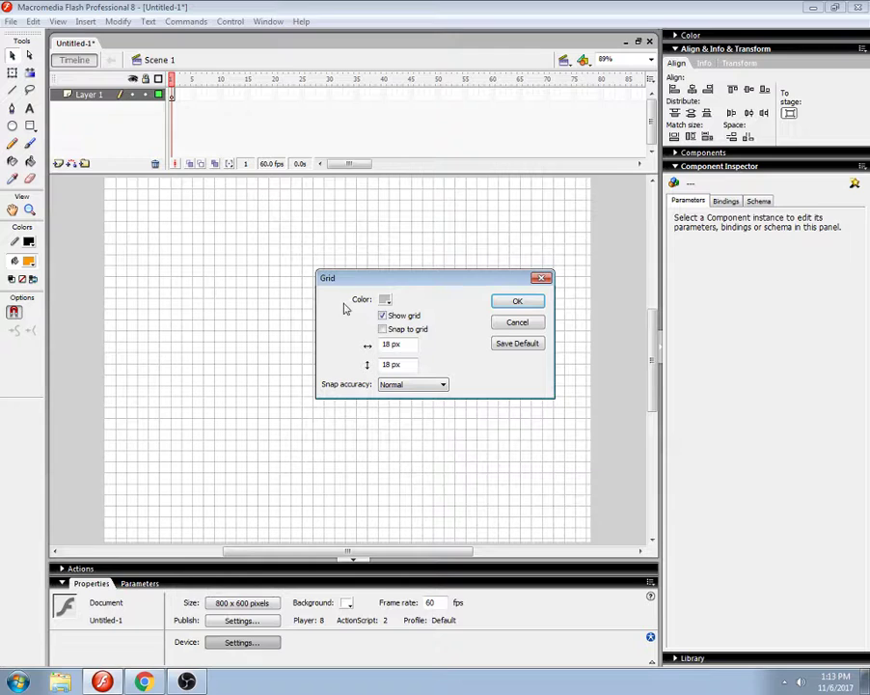
pyautogui.doubleClick(405, 346)
pyautogui.write('80')
pyautogui.press('Tab')
pyautogui.write('6')
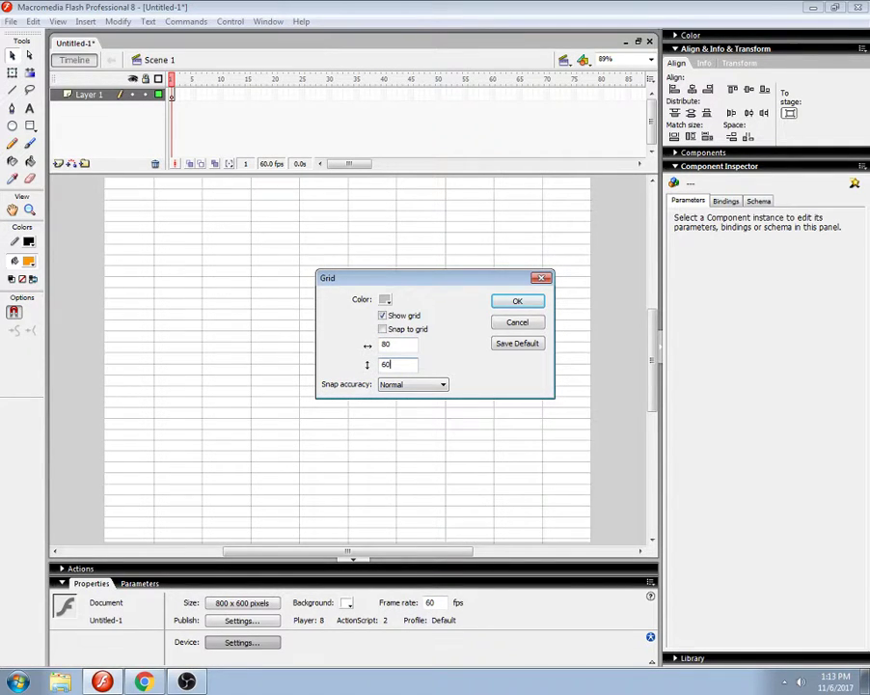
pyautogui.click(511, 302)
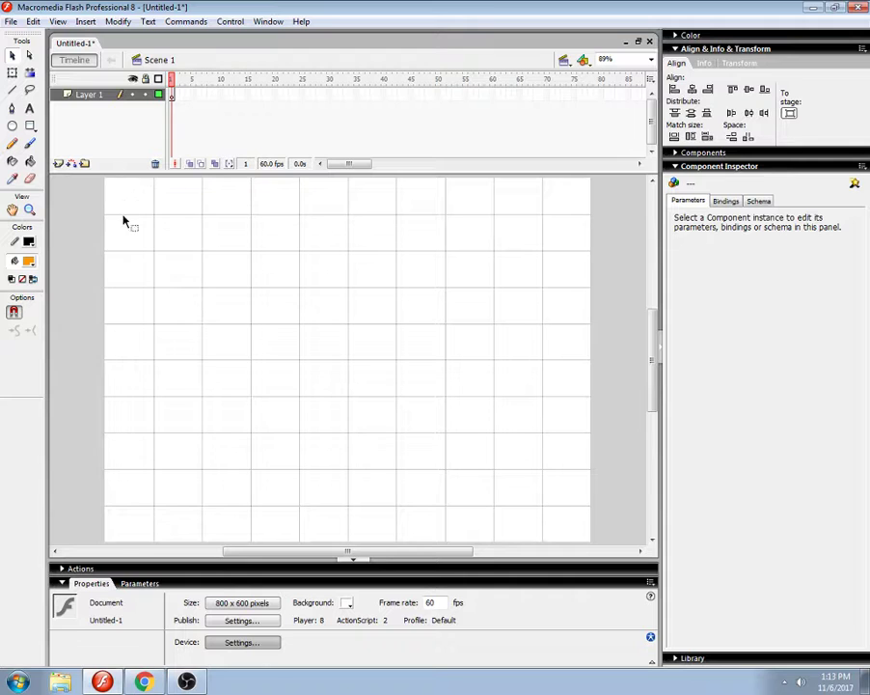
# Step: Set the grid spacing to 160 px horizontally and 120 px vertically
pyautogui.click(56, 23)
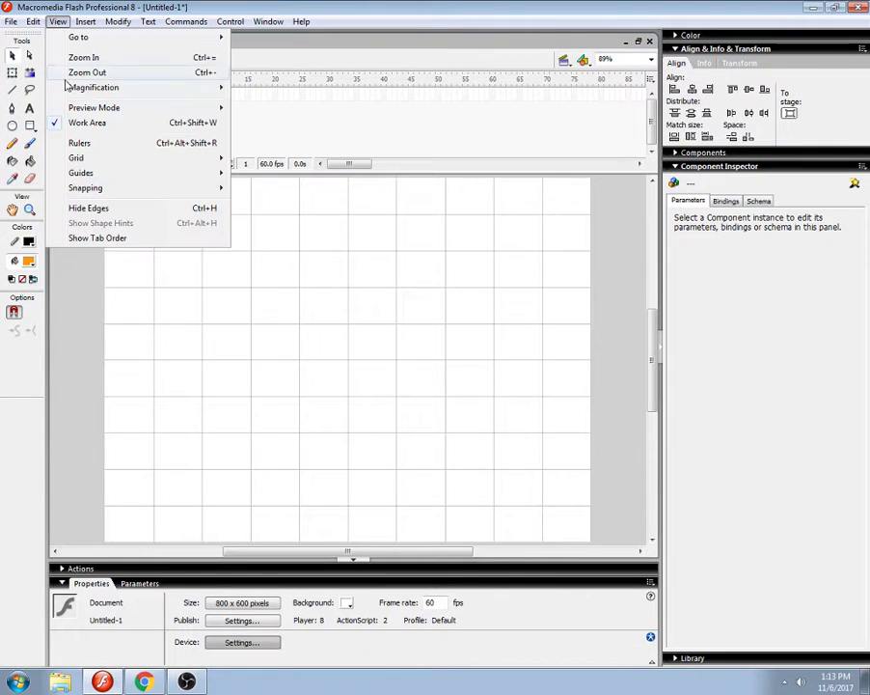
pyautogui.moveTo(77, 157)
pyautogui.click(256, 174)
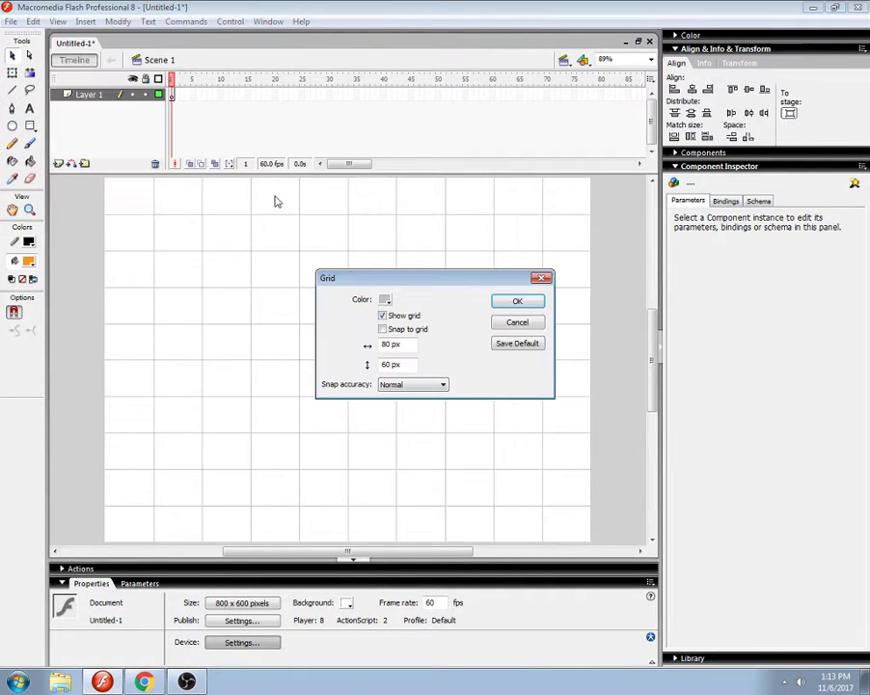
pyautogui.moveTo(396, 342); pyautogui.dragTo(387, 345)
pyautogui.write('160')
pyautogui.press('Tab')
pyautogui.write('1')
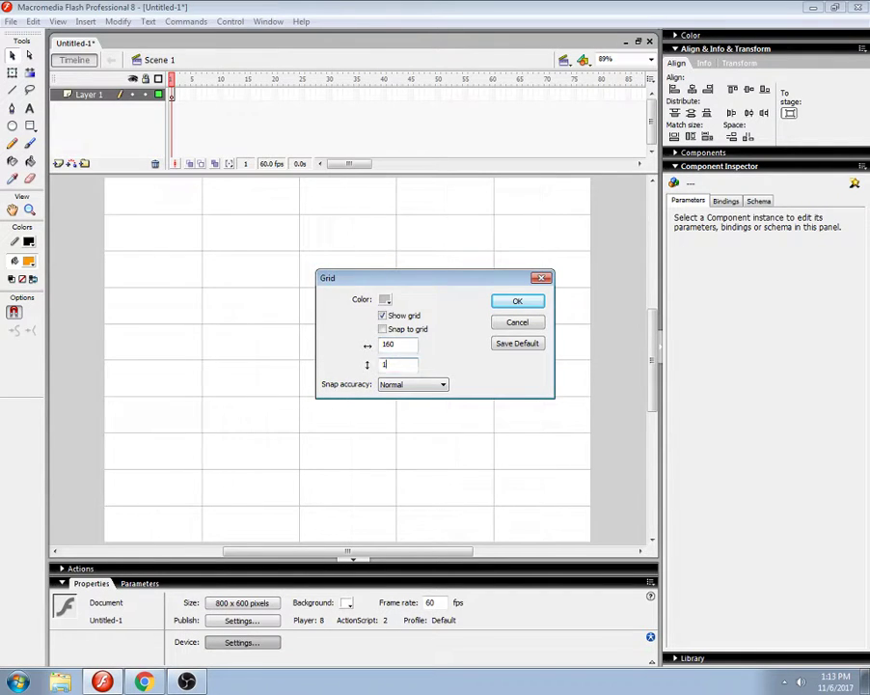
pyautogui.press('Return')
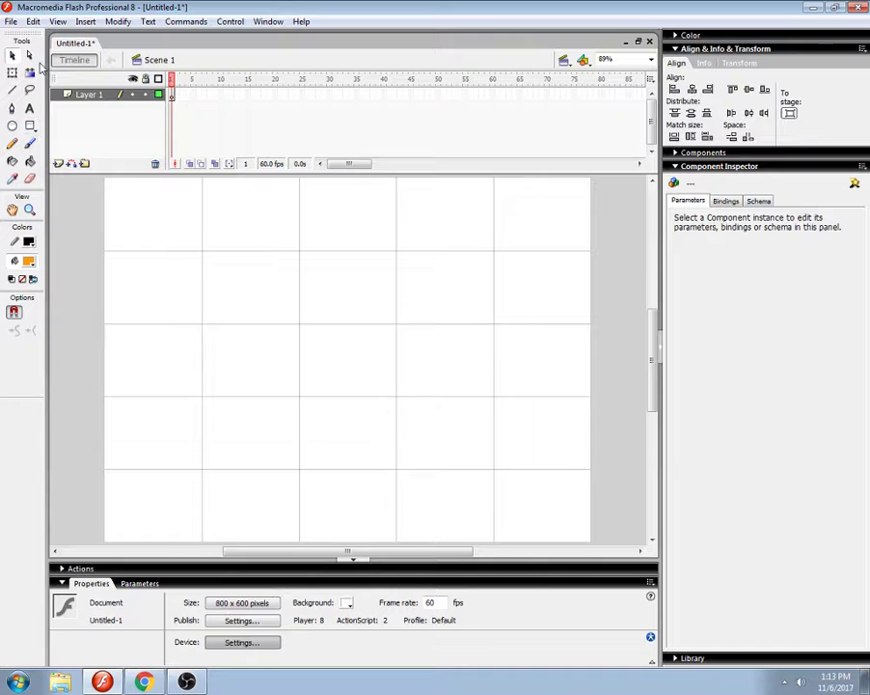
# Step: Turn on snapping to the grid
pyautogui.click(57, 22)
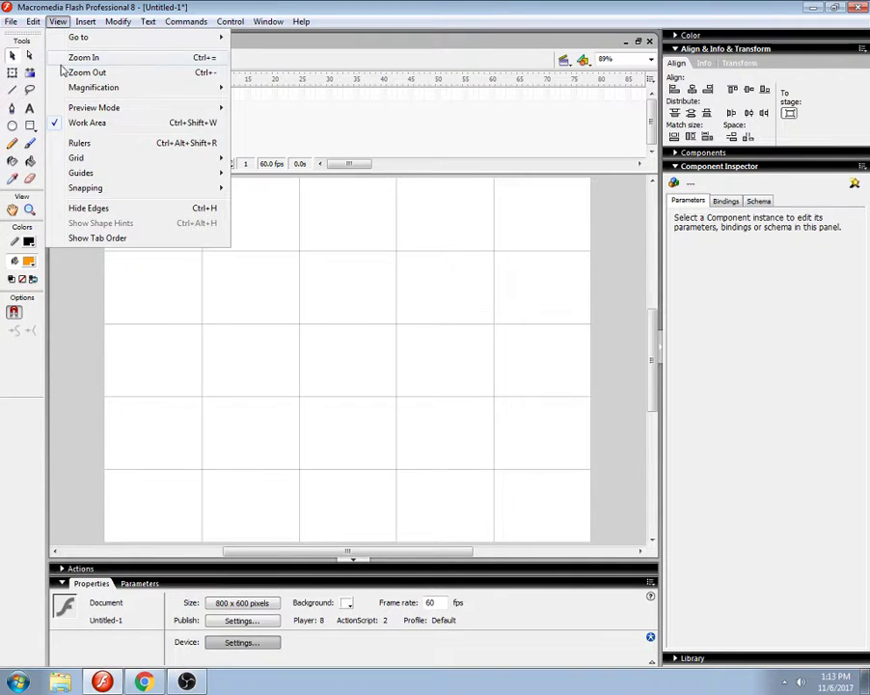
pyautogui.moveTo(79, 193)
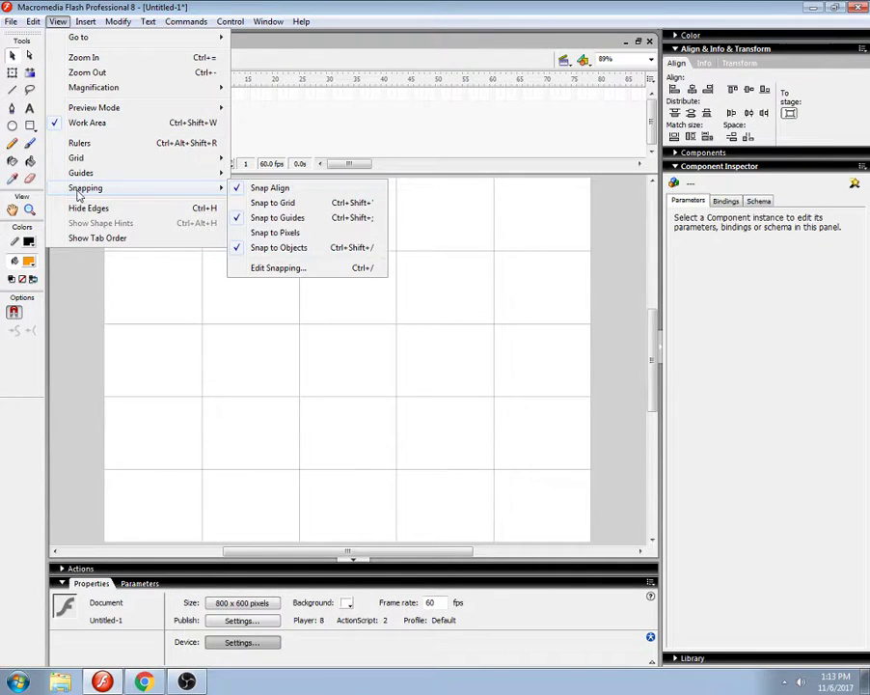
pyautogui.click(268, 205)
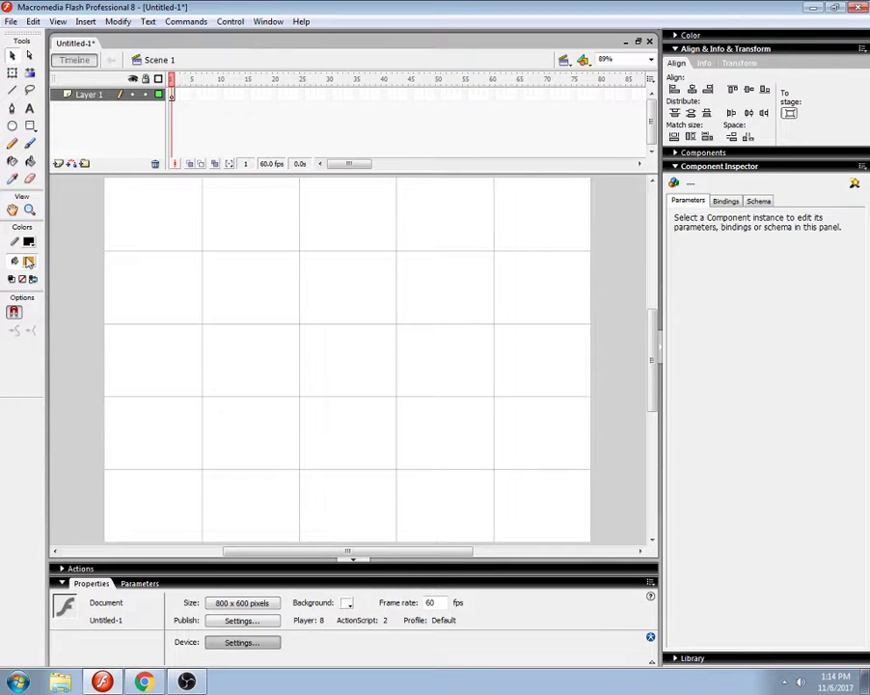
# Step: Draw a 160 x 120 px rectangle with a black stroke and no fill over the stage's top-left grid cell
pyautogui.click(30, 126)
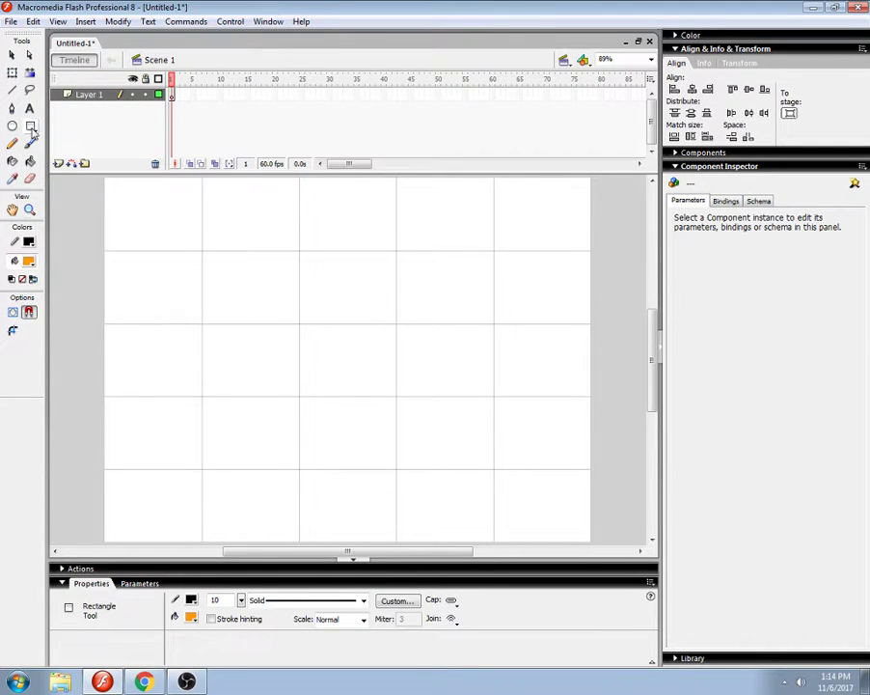
pyautogui.click(28, 261)
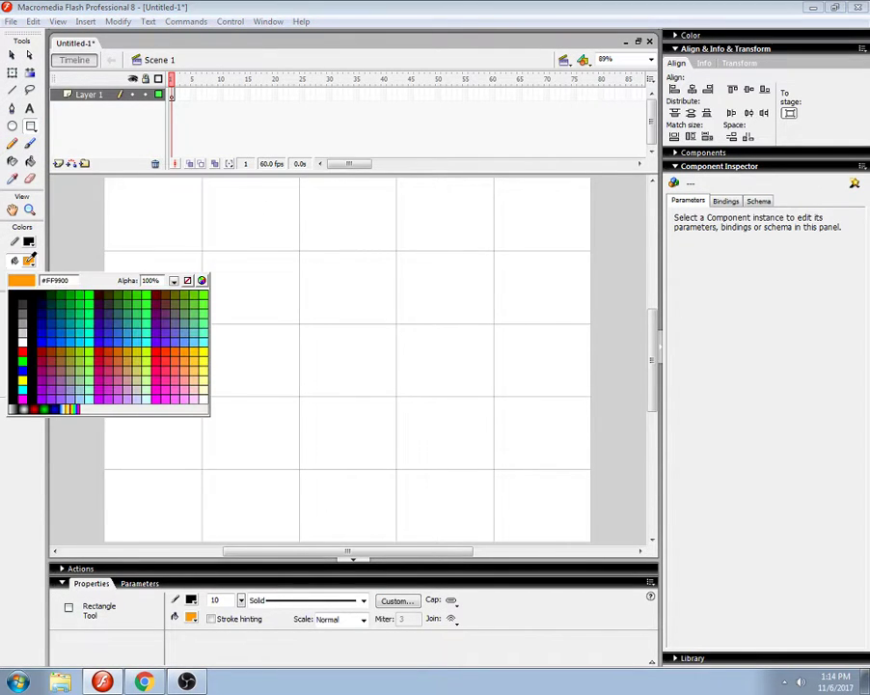
pyautogui.click(188, 281)
pyautogui.moveTo(107, 179); pyautogui.dragTo(201, 249)
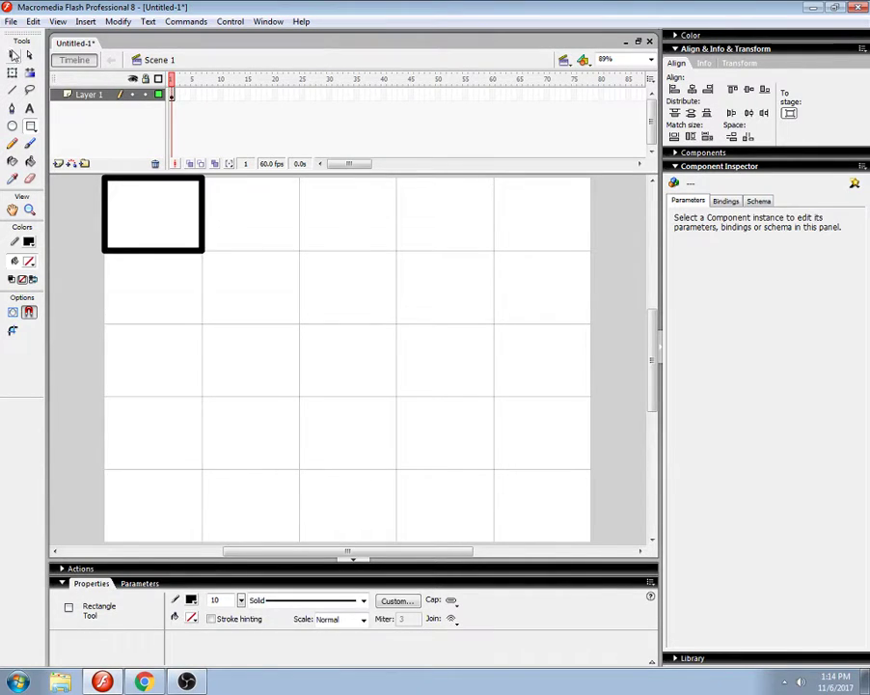
# Step: Select the whole room outline and place a copy in the adjacent grid cell to its right
pyautogui.click(12, 55)
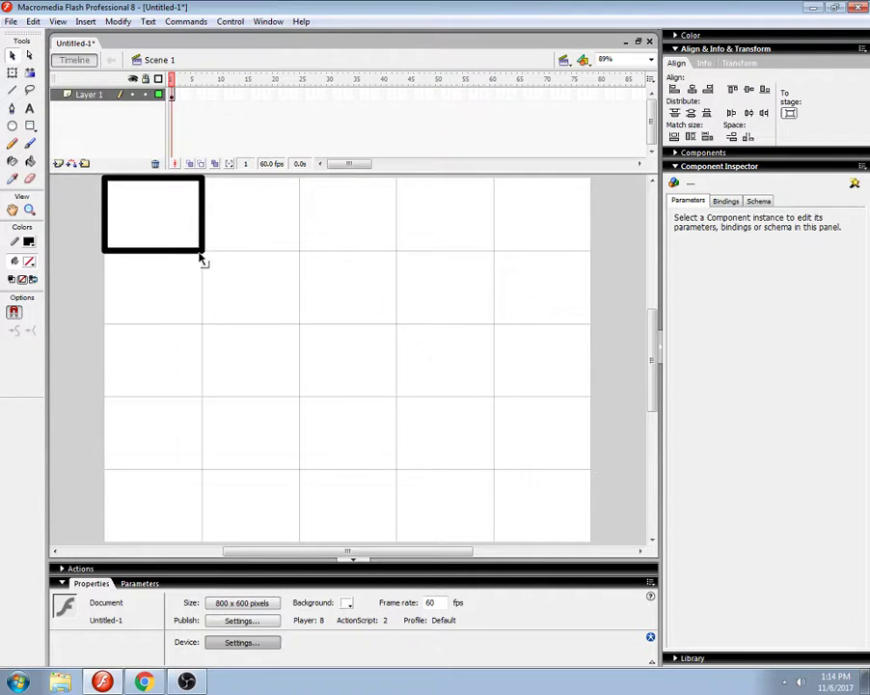
pyautogui.doubleClick(108, 193)
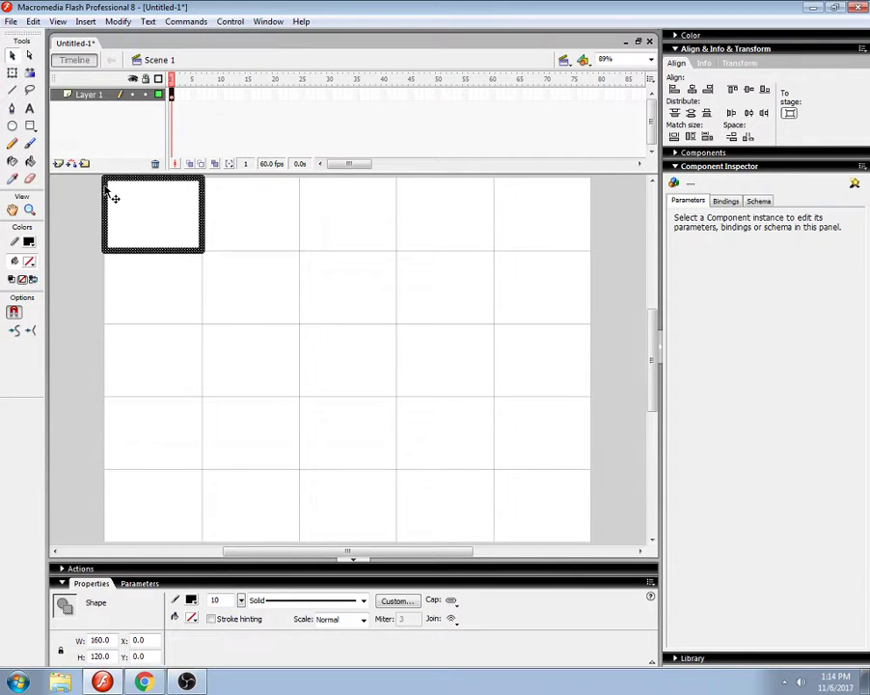
pyautogui.moveTo(113, 196); pyautogui.dragTo(203, 183)
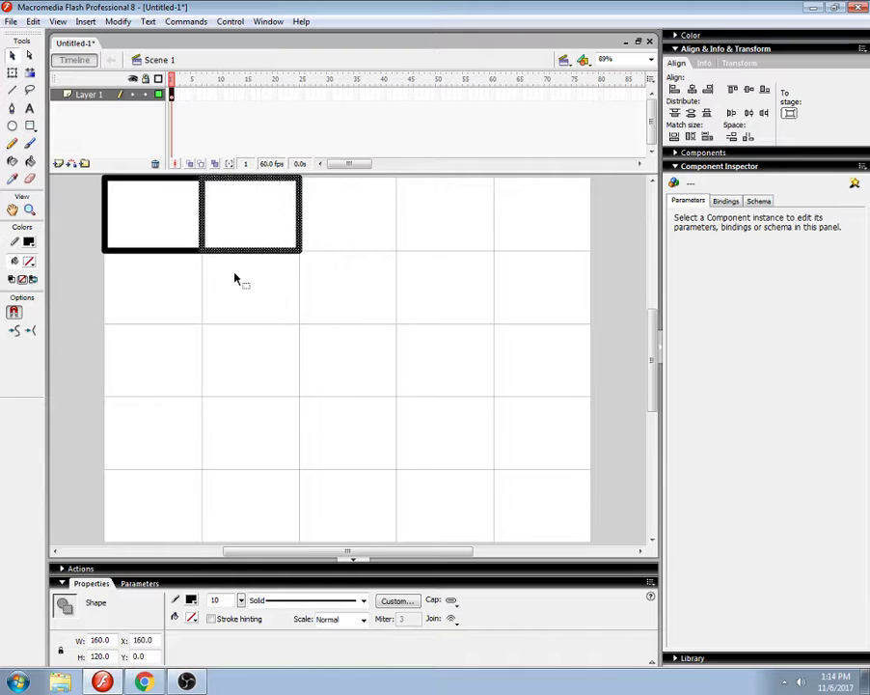
# Step: Place copies of the room outline in the remaining cells of the top grid row, making five connected rooms
pyautogui.scroll(2, 237, 285)
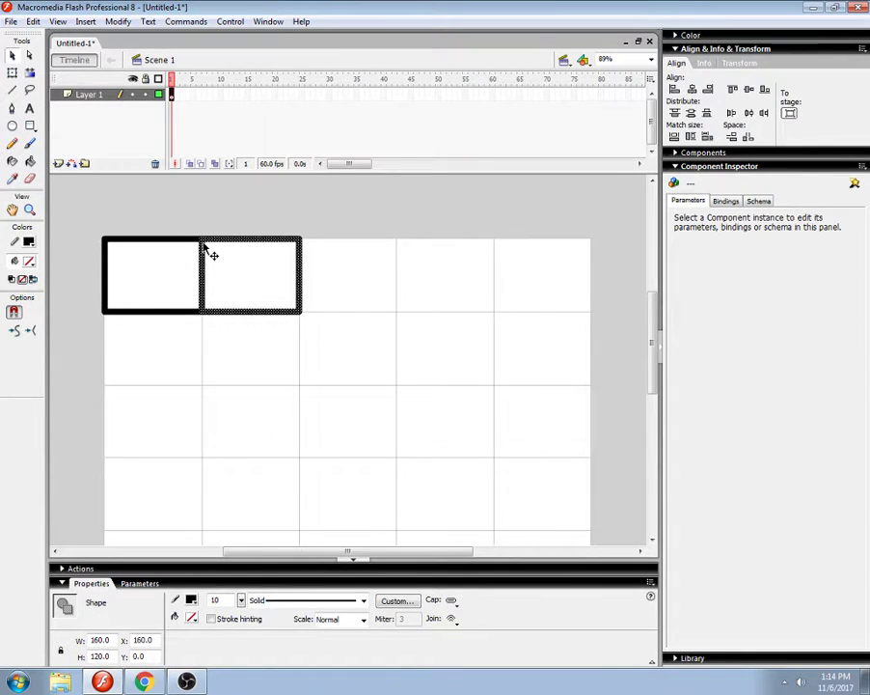
pyautogui.keyDown('alt'); pyautogui.moveTo(205, 249); pyautogui.dragTo(353, 316); pyautogui.keyUp('alt')
pyautogui.click(58, 21)
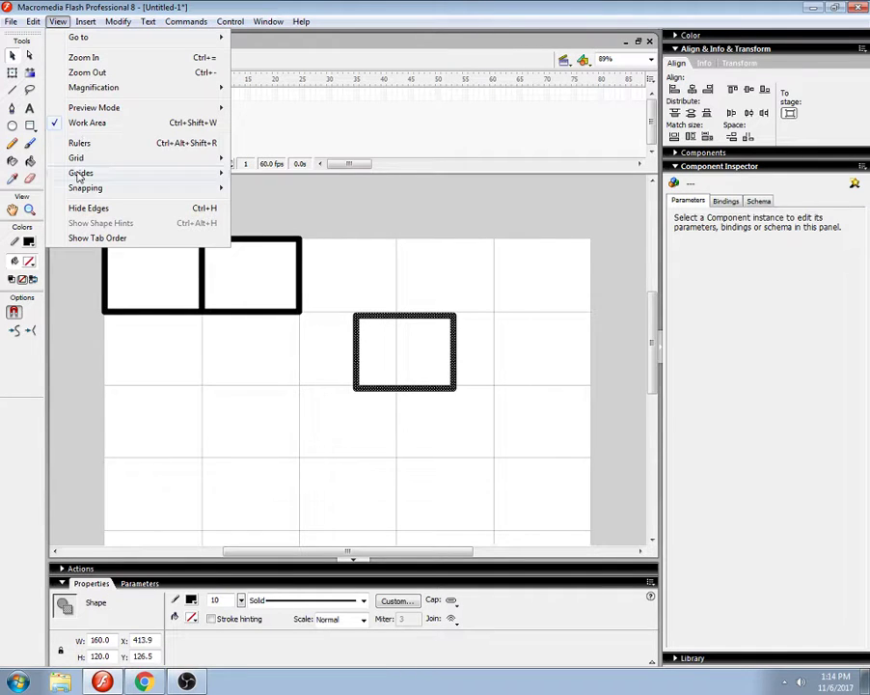
pyautogui.moveTo(179, 188)
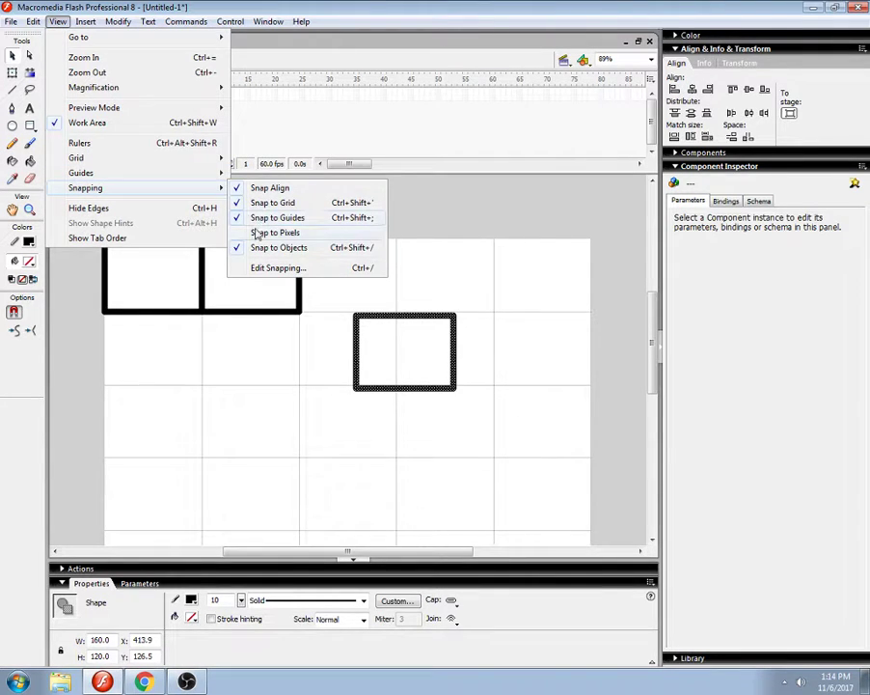
pyautogui.click(379, 328)
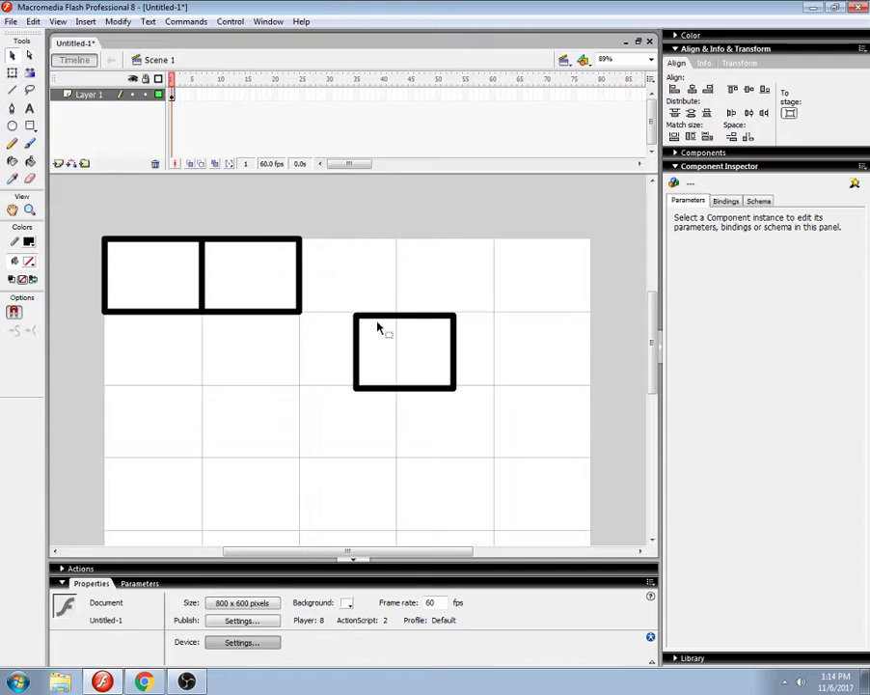
pyautogui.moveTo(357, 330); pyautogui.dragTo(500, 269)
pyautogui.click(509, 348)
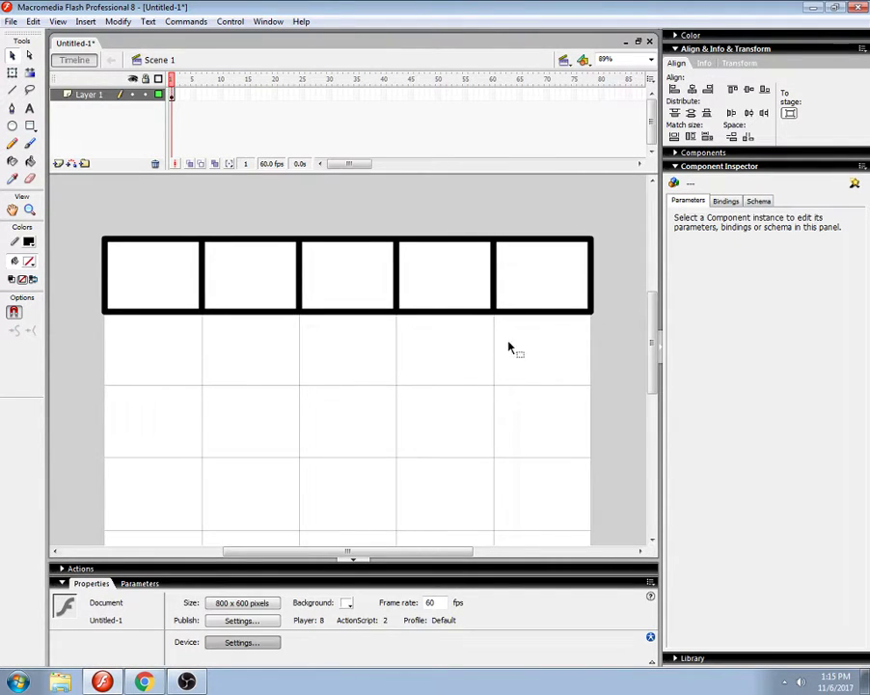
# Step: Select the full row of five rooms and place copies of it in the four grid rows below
pyautogui.moveTo(611, 331); pyautogui.dragTo(84, 225)
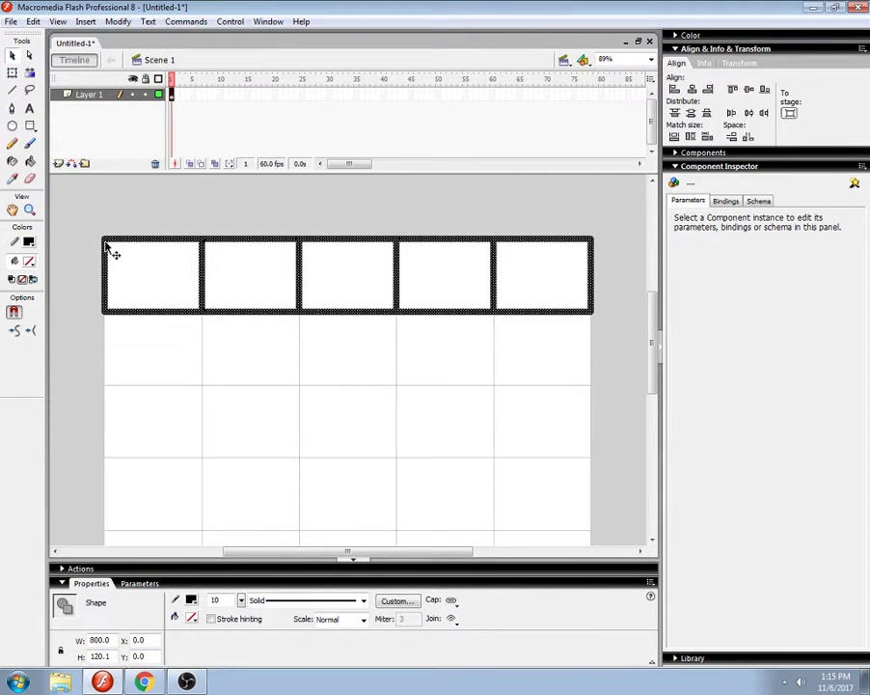
pyautogui.moveTo(113, 253); pyautogui.dragTo(161, 359)
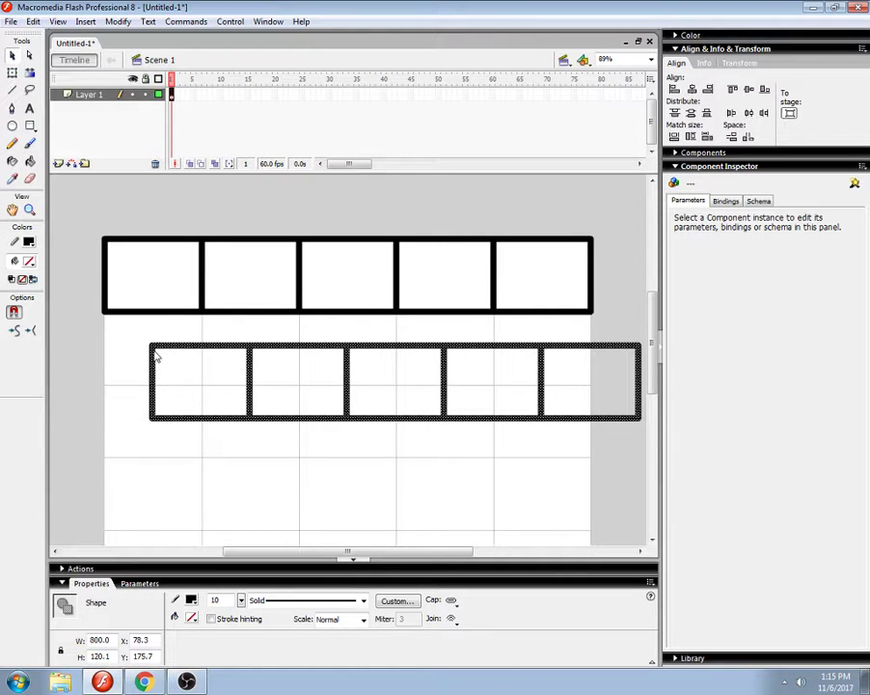
pyautogui.click(12, 56)
pyautogui.moveTo(156, 355); pyautogui.dragTo(203, 422)
pyautogui.moveTo(203, 422); pyautogui.dragTo(160, 486)
pyautogui.click(114, 410)
pyautogui.scroll(-3, 157, 487)
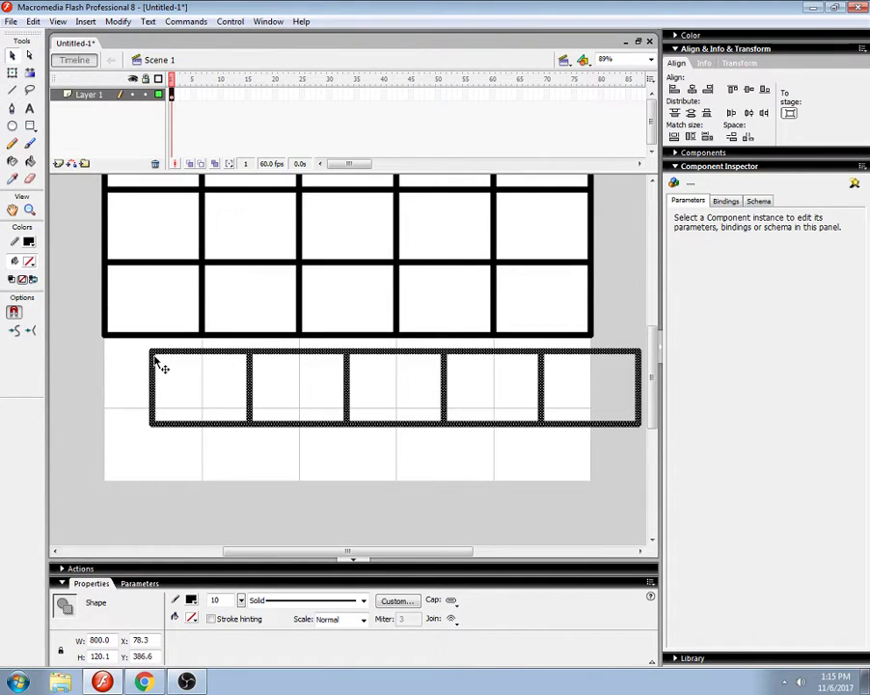
pyautogui.moveTo(158, 362); pyautogui.dragTo(109, 412)
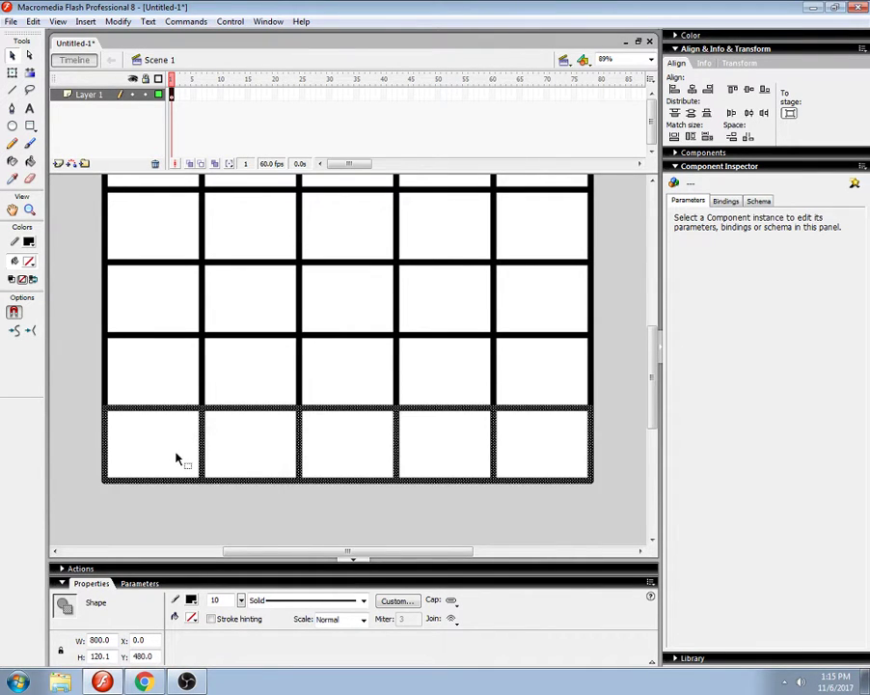
# Step: Delete the middle of the wall between the first two rooms in the top row and undo the deletion
pyautogui.scroll(2, 207, 457)
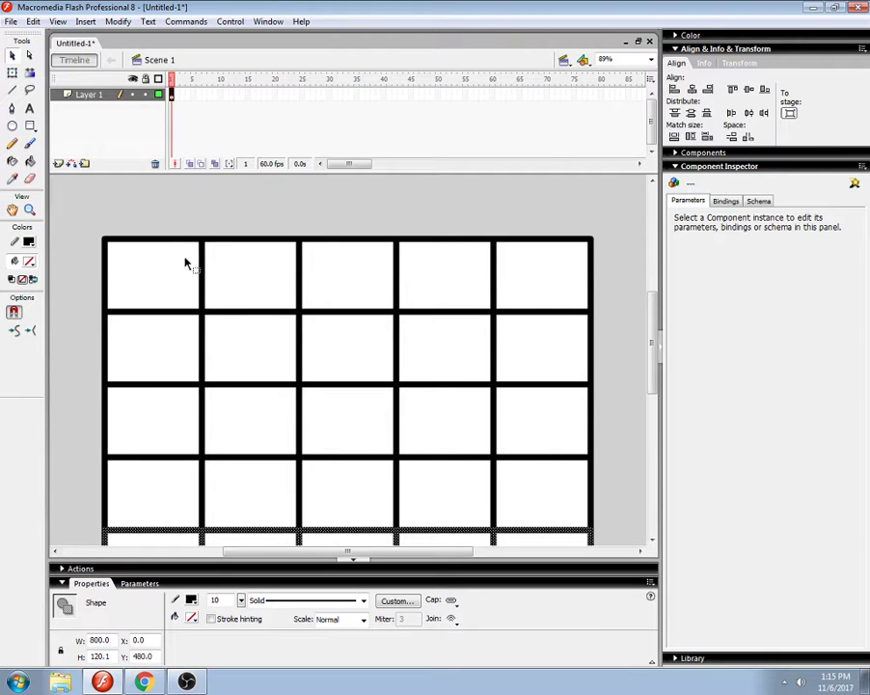
pyautogui.moveTo(192, 274); pyautogui.dragTo(222, 297)
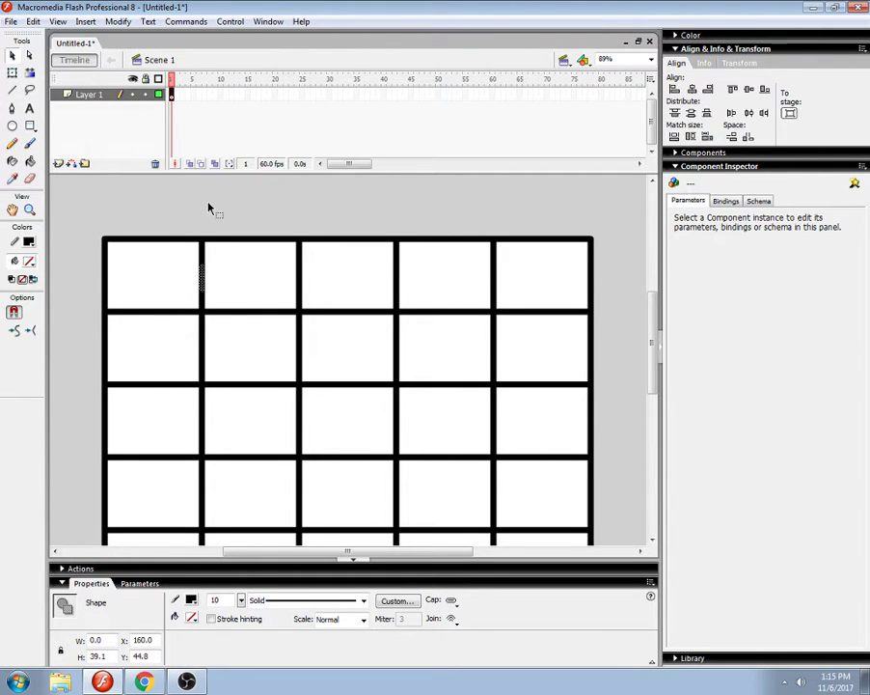
pyautogui.press('Delete')
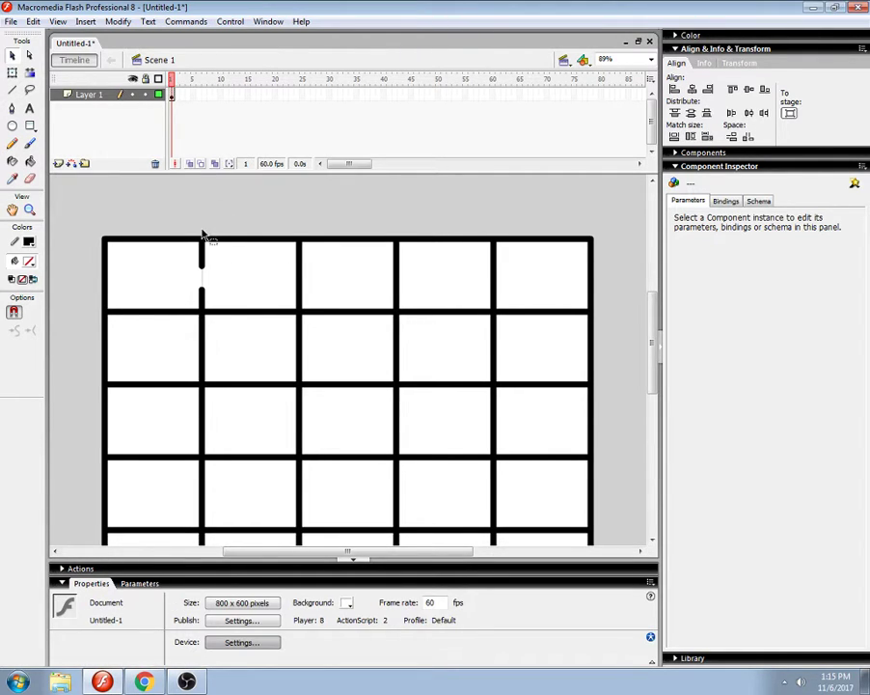
pyautogui.hotkey('ctrl', 'z')
pyautogui.click(161, 213)
# Step: Save the document as tinyGame_gridSetup in the tinyGame folder as a Flash 8 document
pyautogui.hotkey('ctrl', 's')
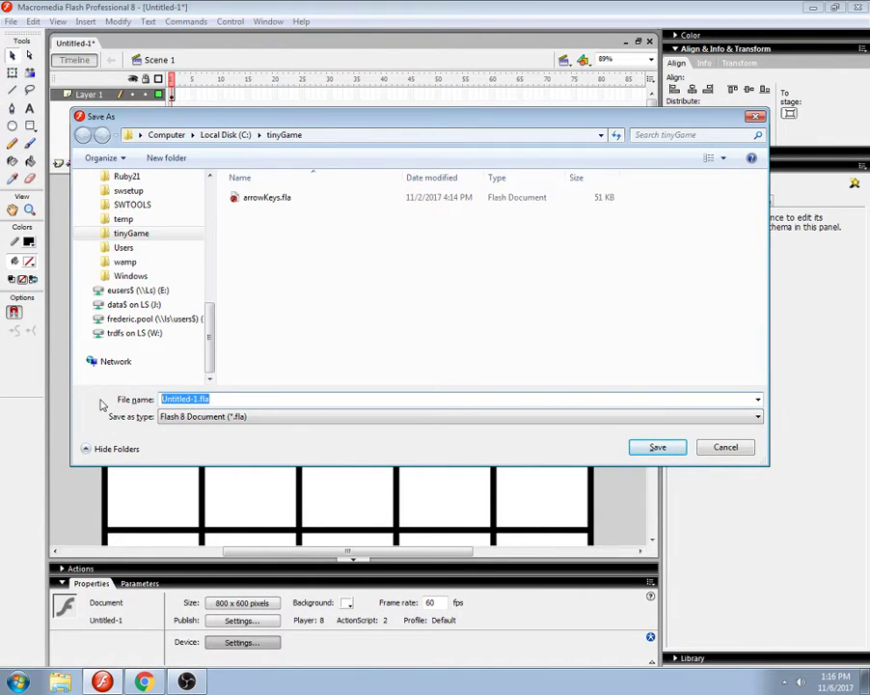
pyautogui.write('tiny')
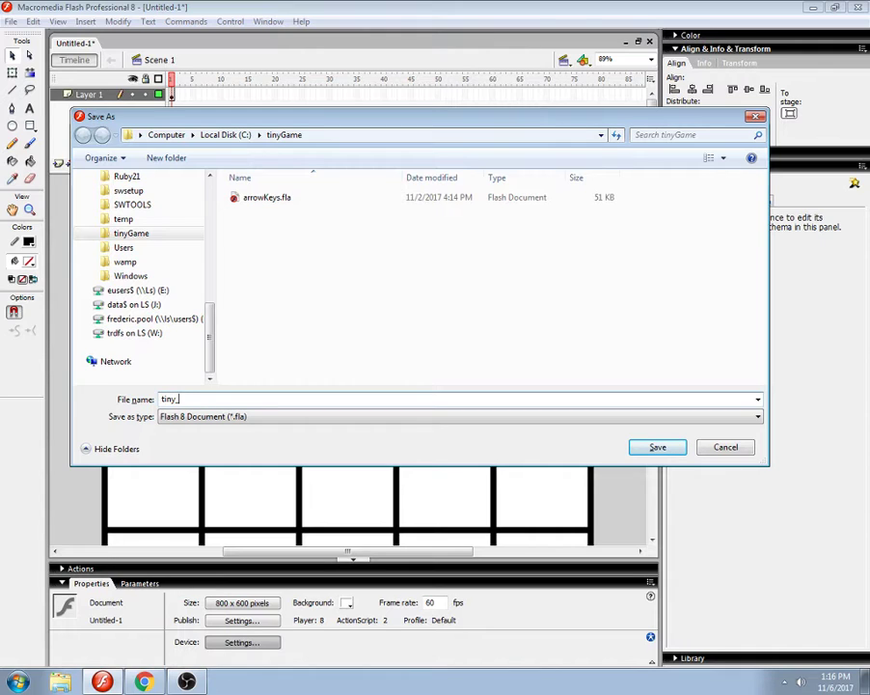
pyautogui.write('Game_gridSetup')
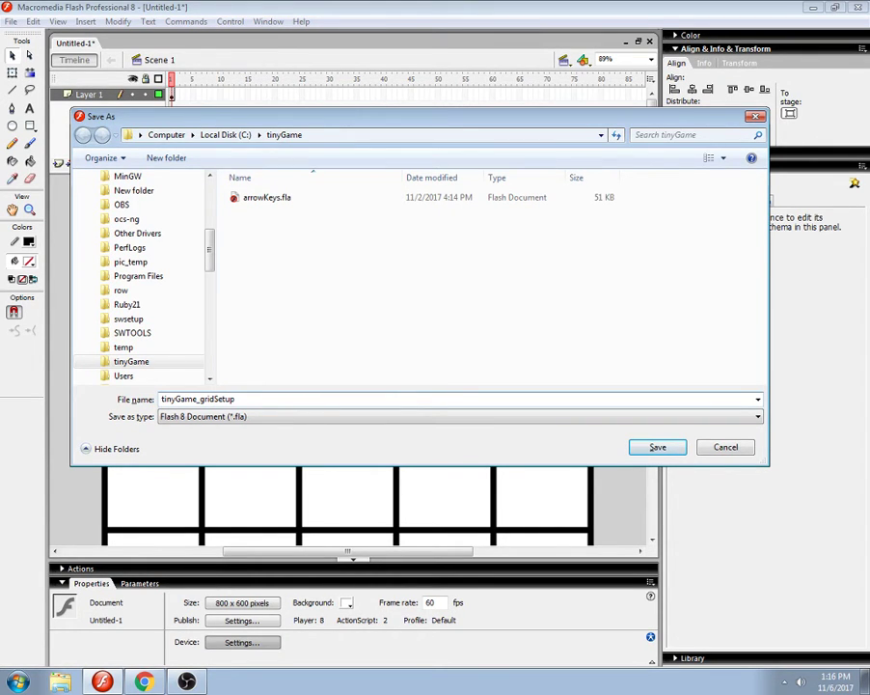
pyautogui.press('Return')
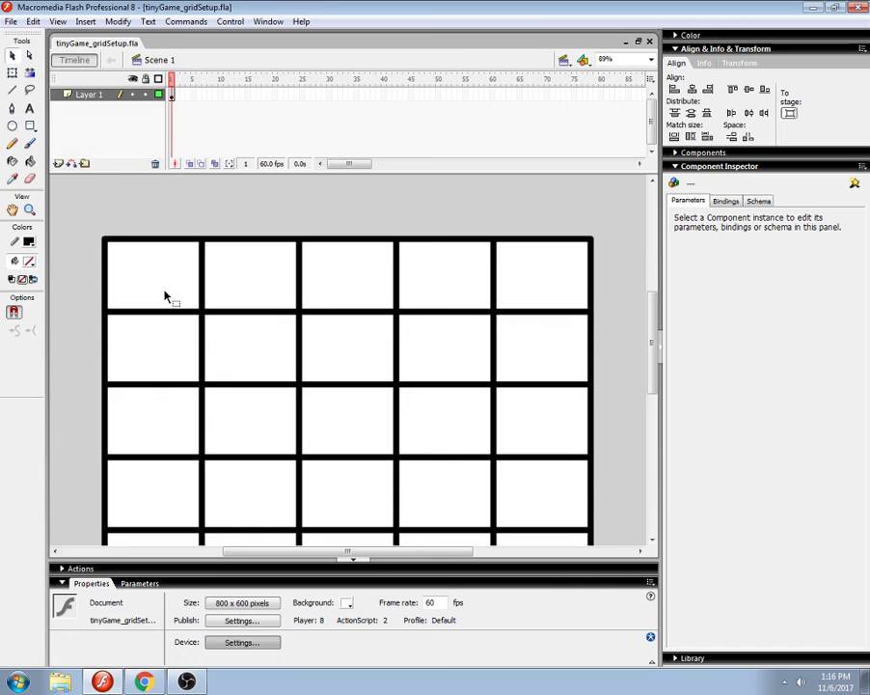
pyautogui.click(187, 681)
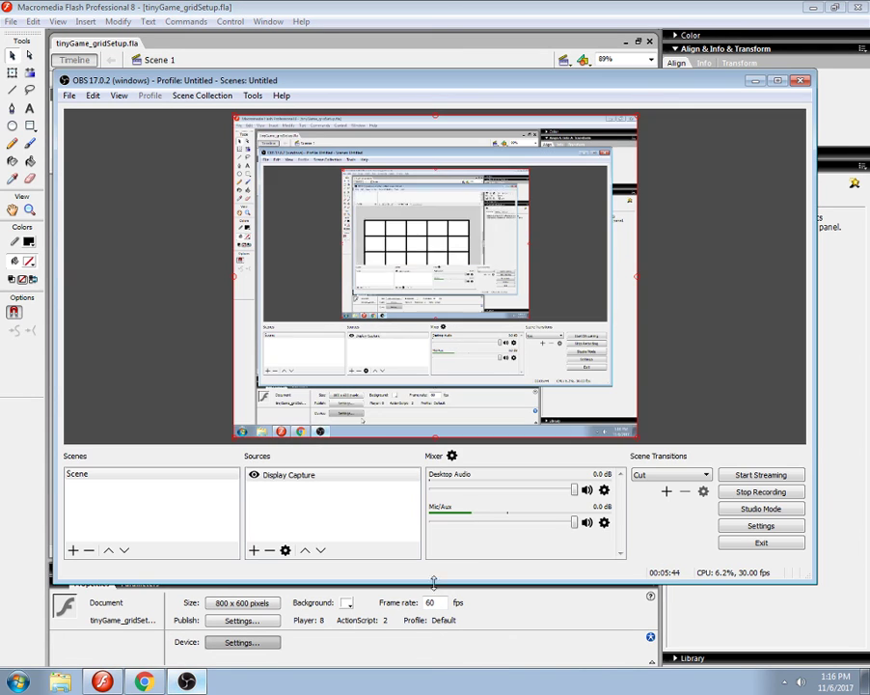